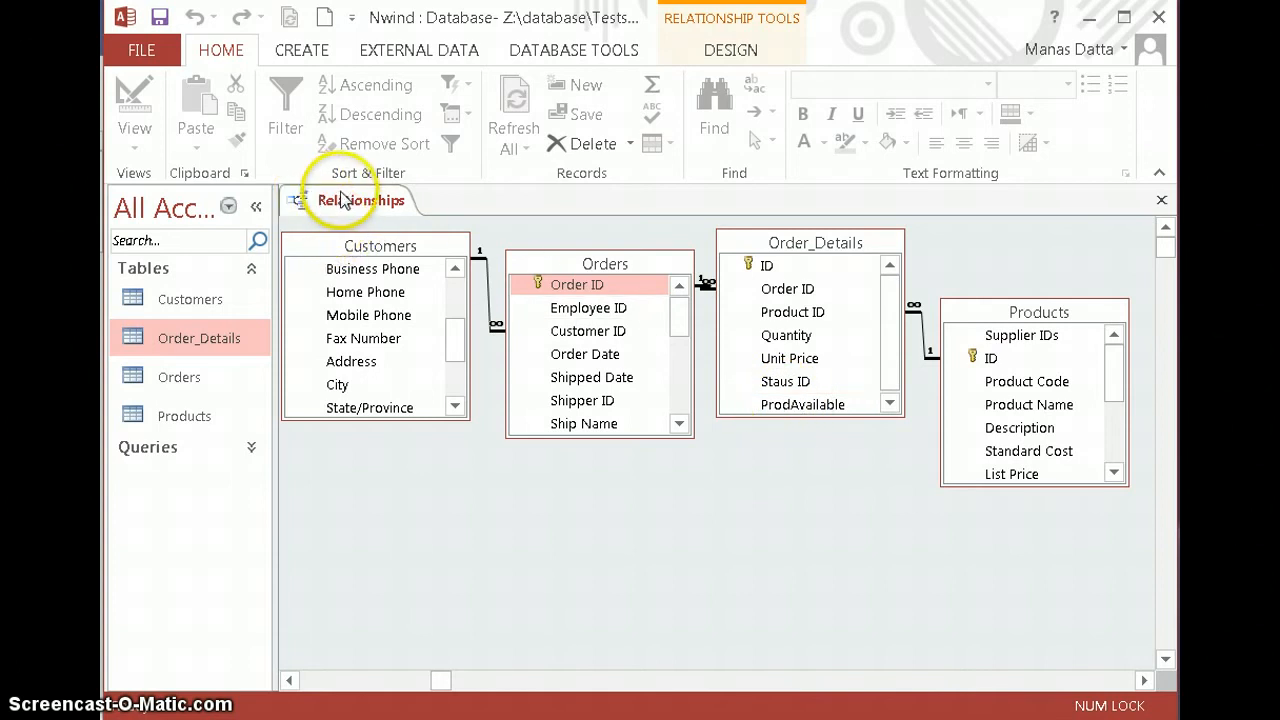
# Close the Relationships window and save the changes to its layout
pyautogui.rightClick(343, 200)
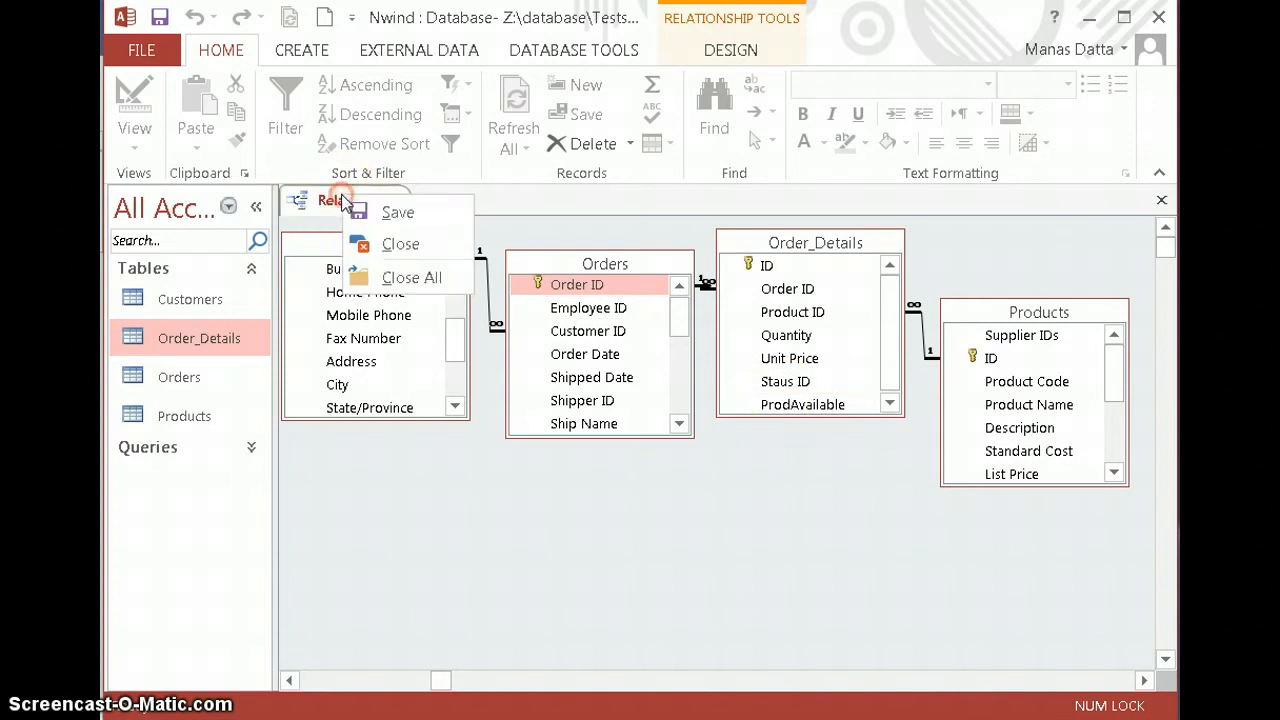
pyautogui.click(397, 244)
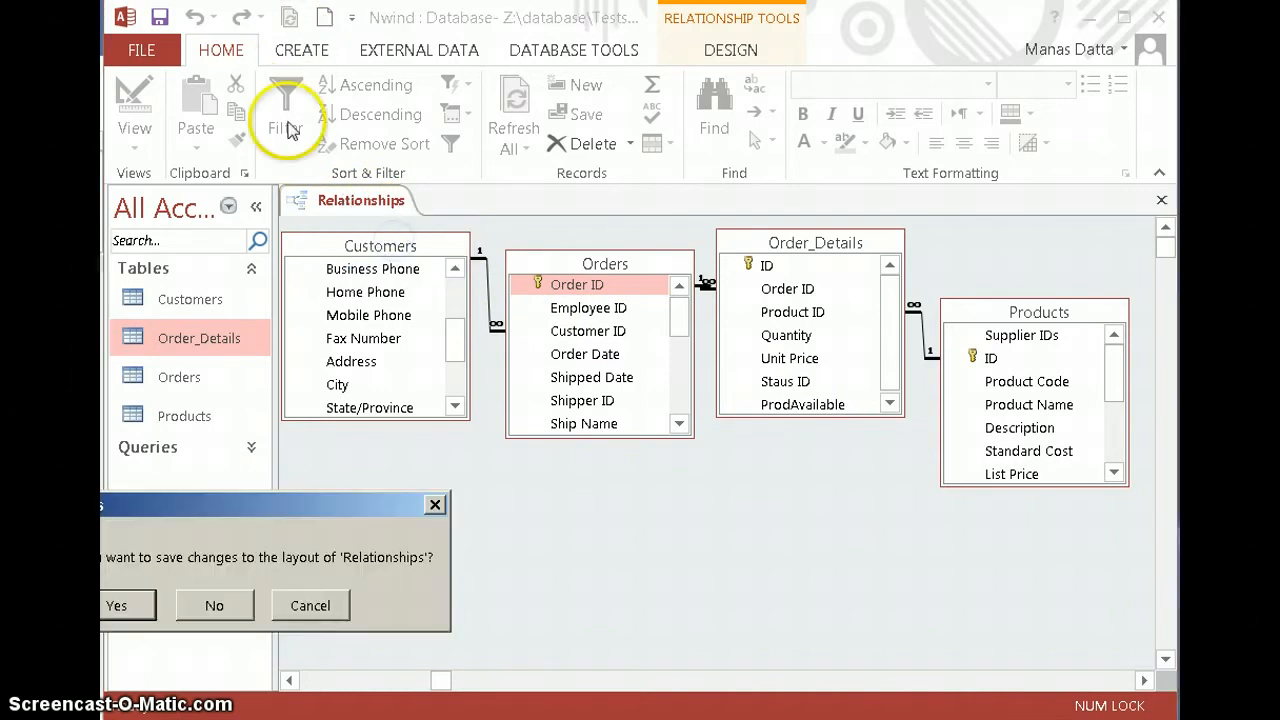
pyautogui.click(122, 606)
# Create a new query in design view containing the Customers, Order_Details, Orders and Products tables
pyautogui.click(301, 50)
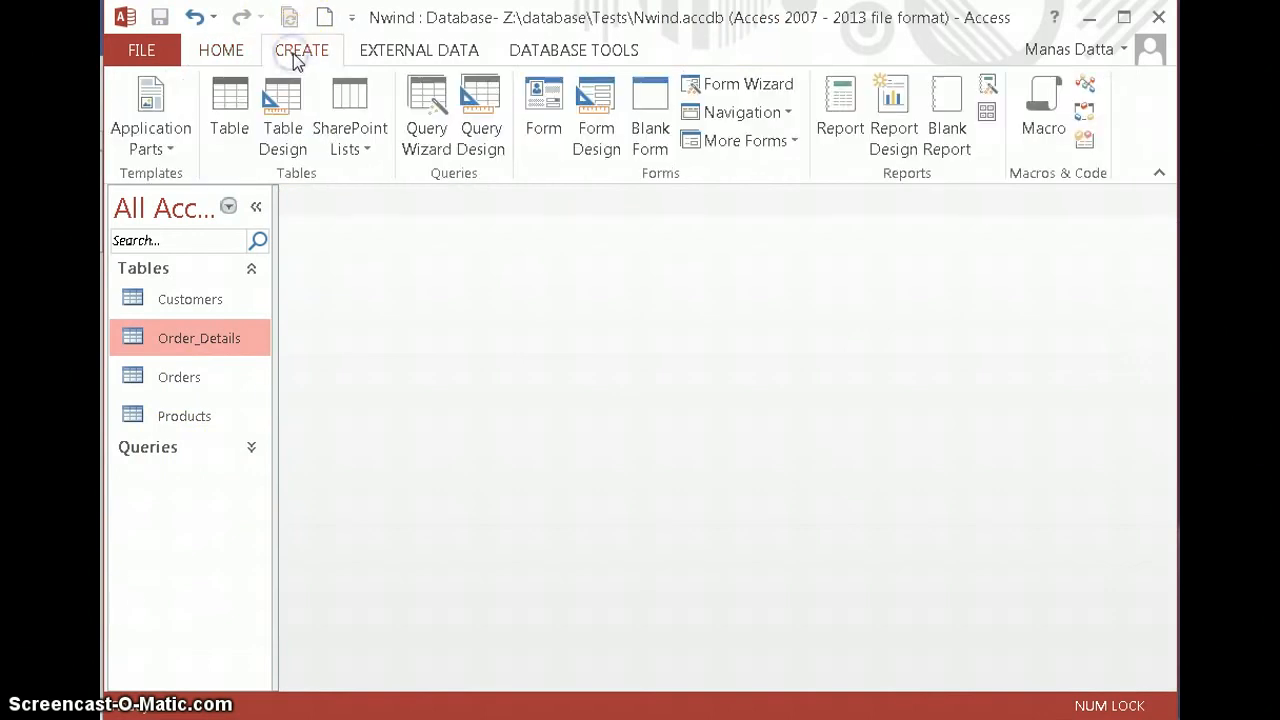
pyautogui.click(300, 55)
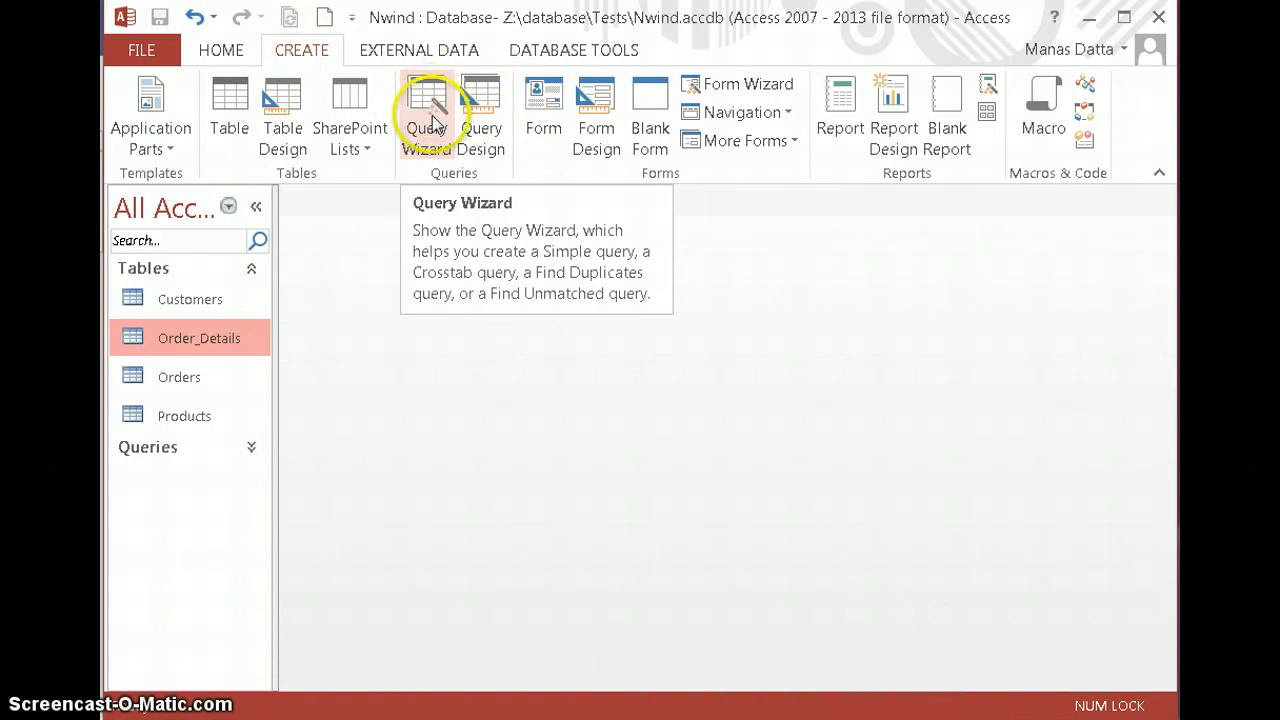
pyautogui.click(481, 100)
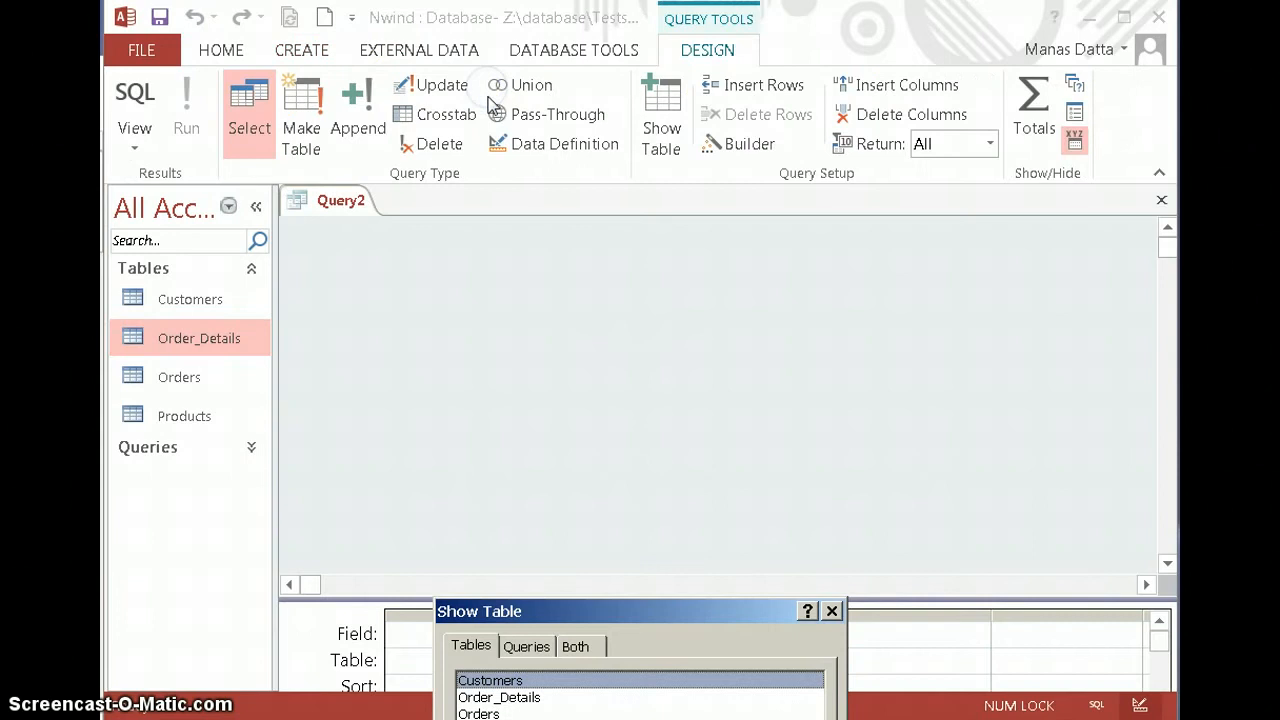
pyautogui.moveTo(658, 611); pyautogui.dragTo(798, 242)
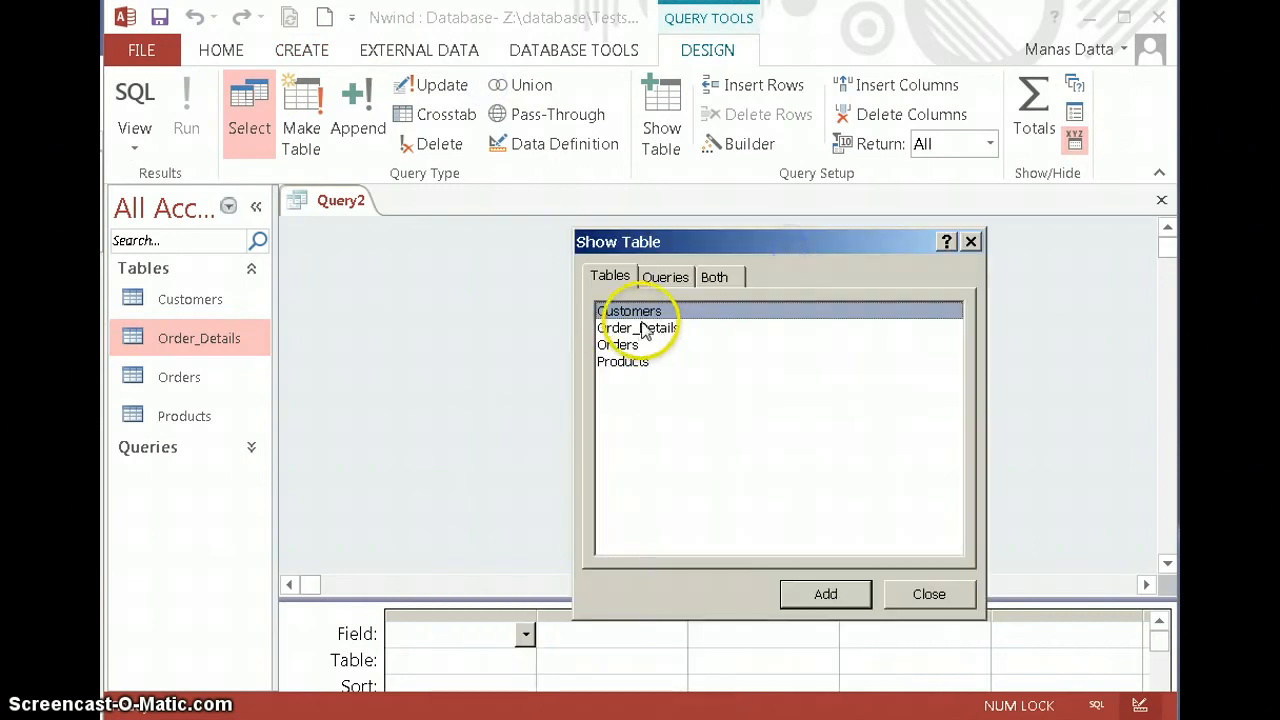
pyautogui.click(823, 597)
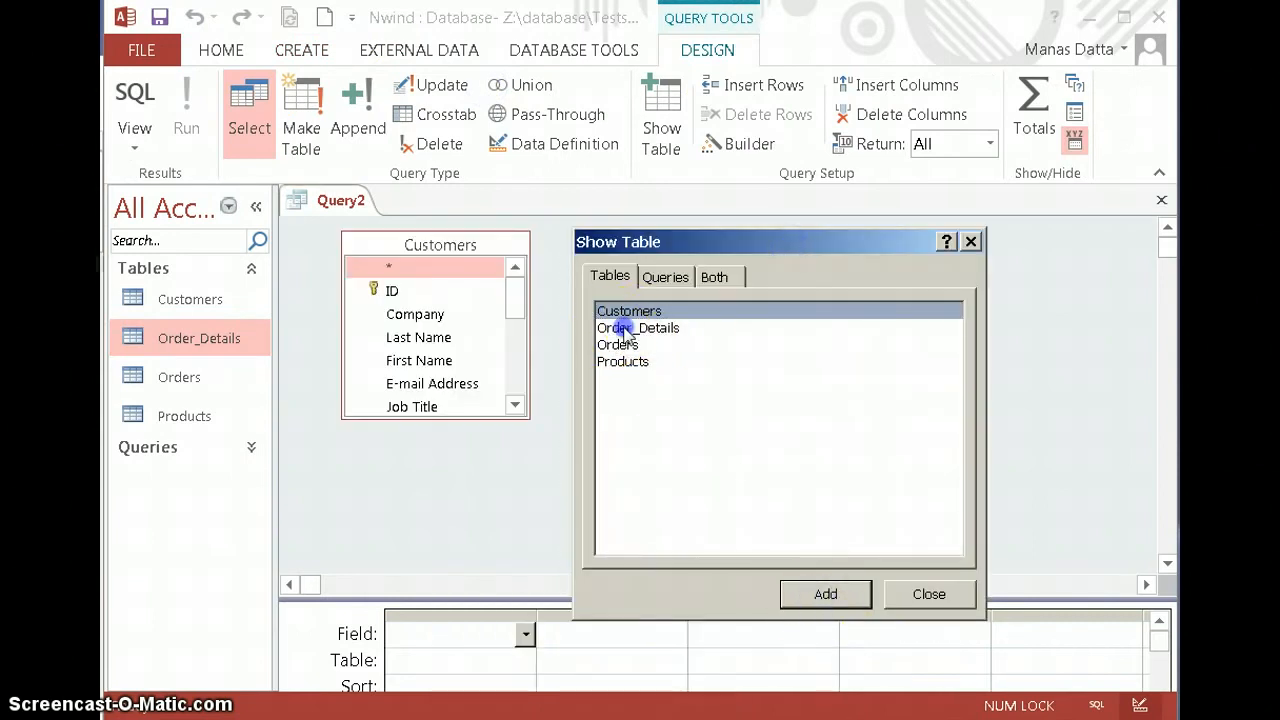
pyautogui.click(623, 333)
pyautogui.click(810, 596)
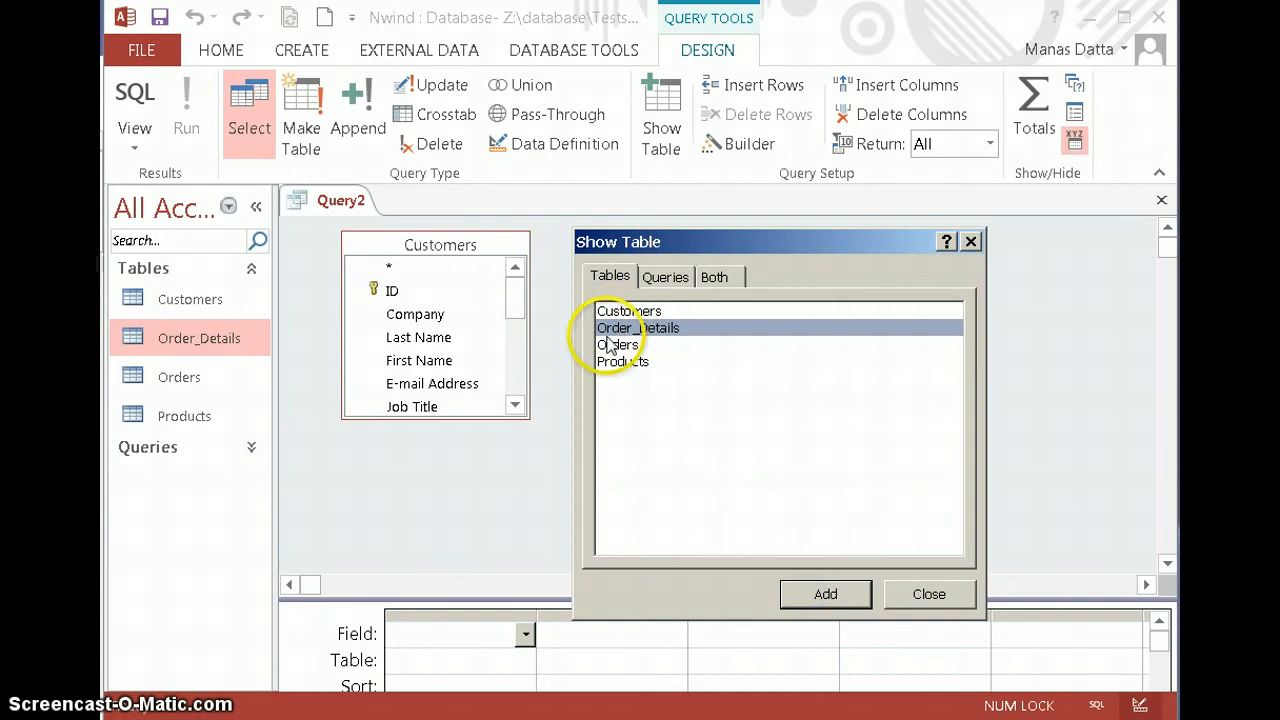
pyautogui.click(608, 345)
pyautogui.click(778, 587)
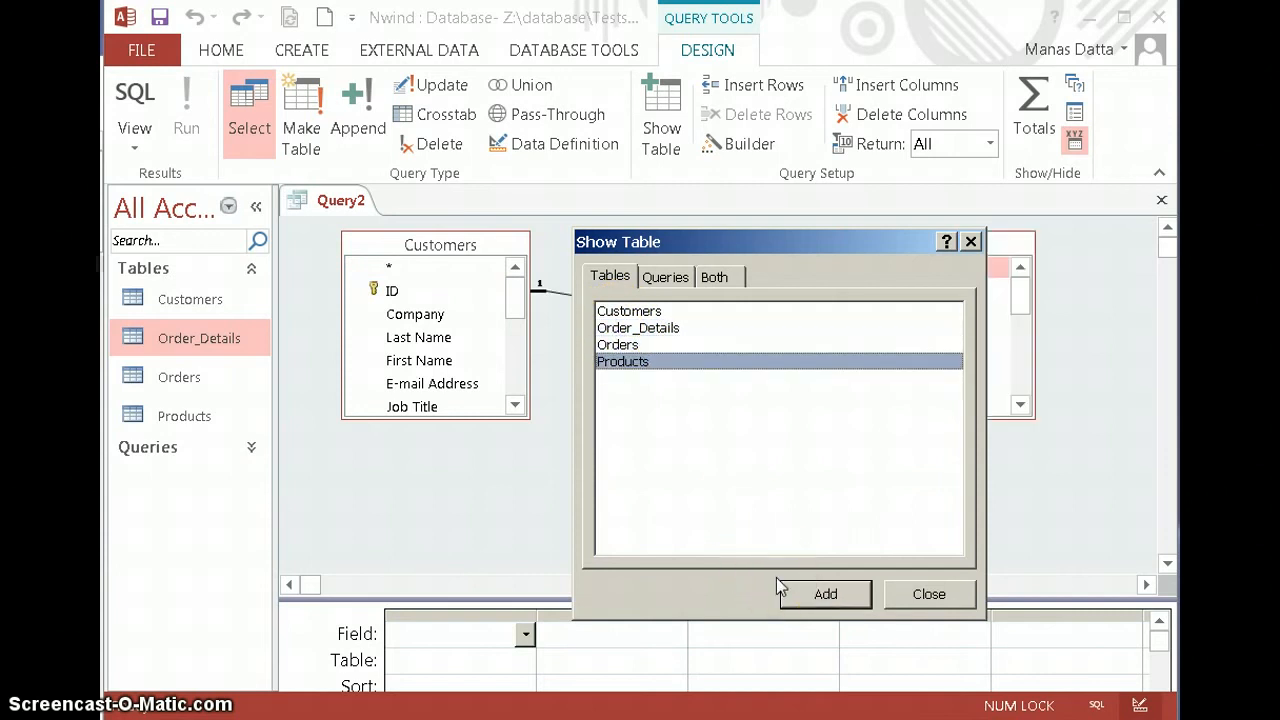
pyautogui.click(812, 594)
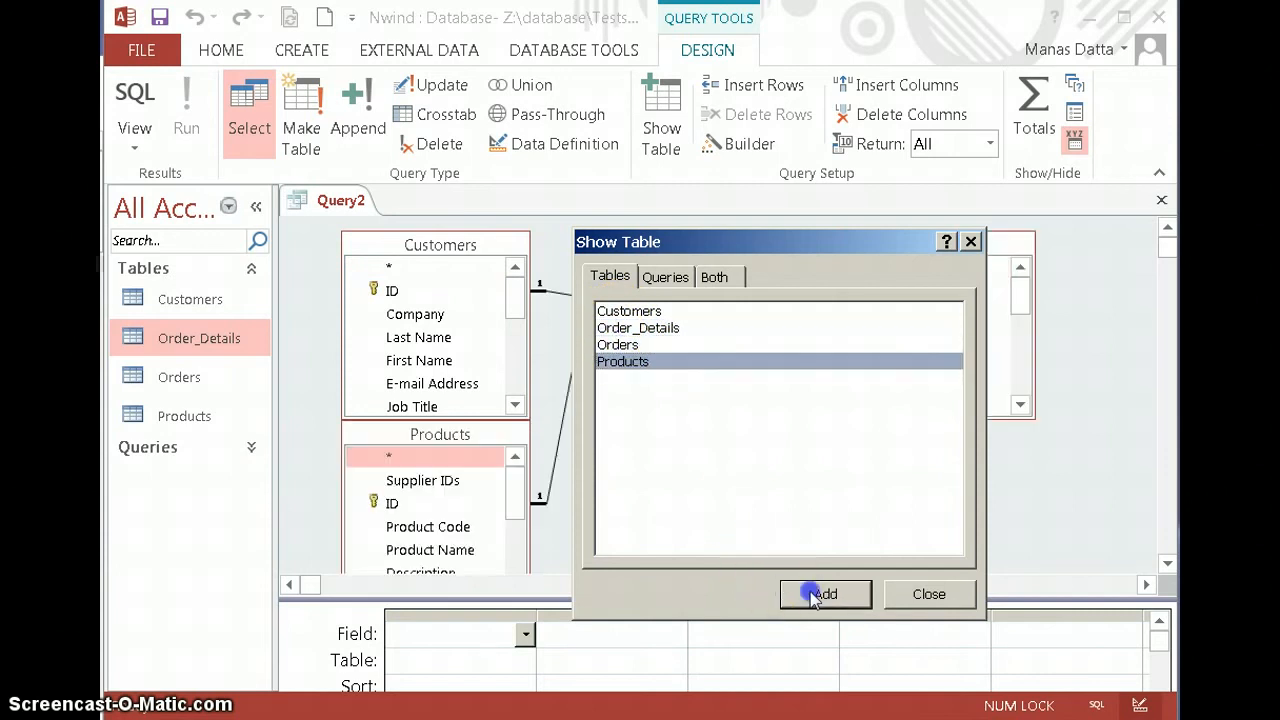
pyautogui.press('Escape')
# Arrange the query's tables in the order Customers, Orders, Order_Details, Products, and enlarge the design grid below them
pyautogui.moveTo(466, 434); pyautogui.dragTo(1030, 340)
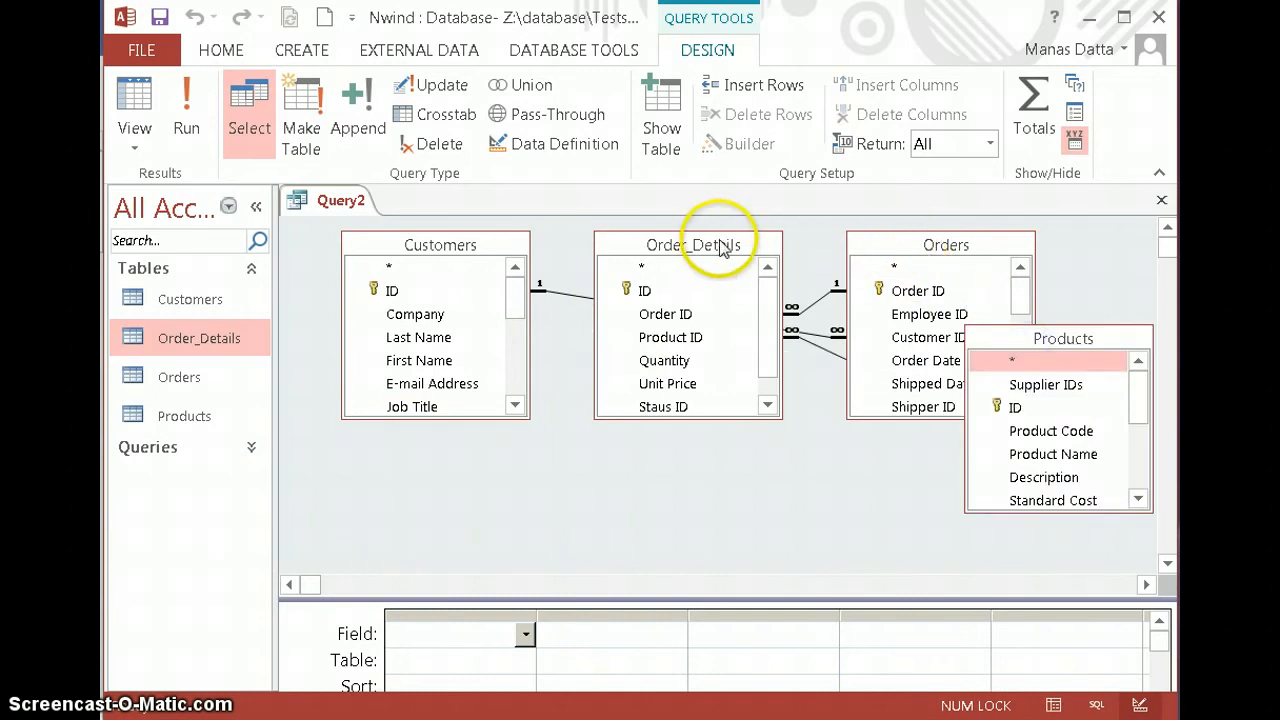
pyautogui.moveTo(894, 254); pyautogui.dragTo(617, 257)
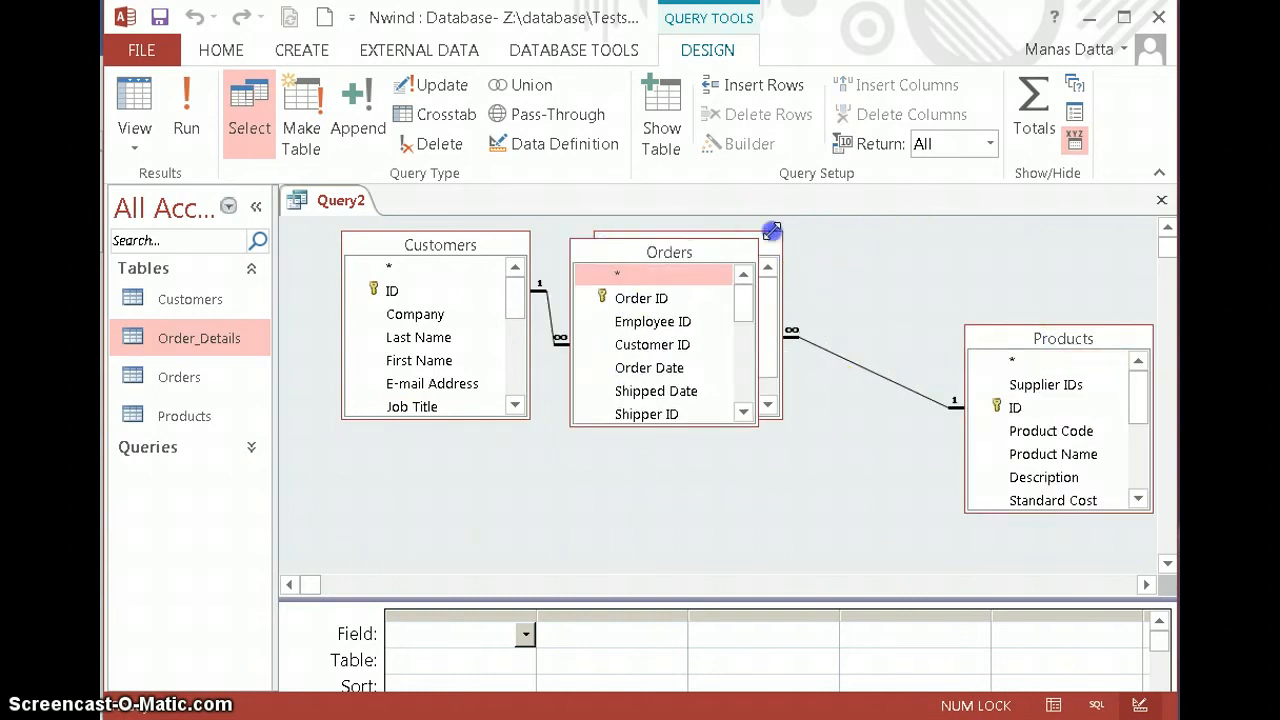
pyautogui.moveTo(772, 250); pyautogui.dragTo(941, 249)
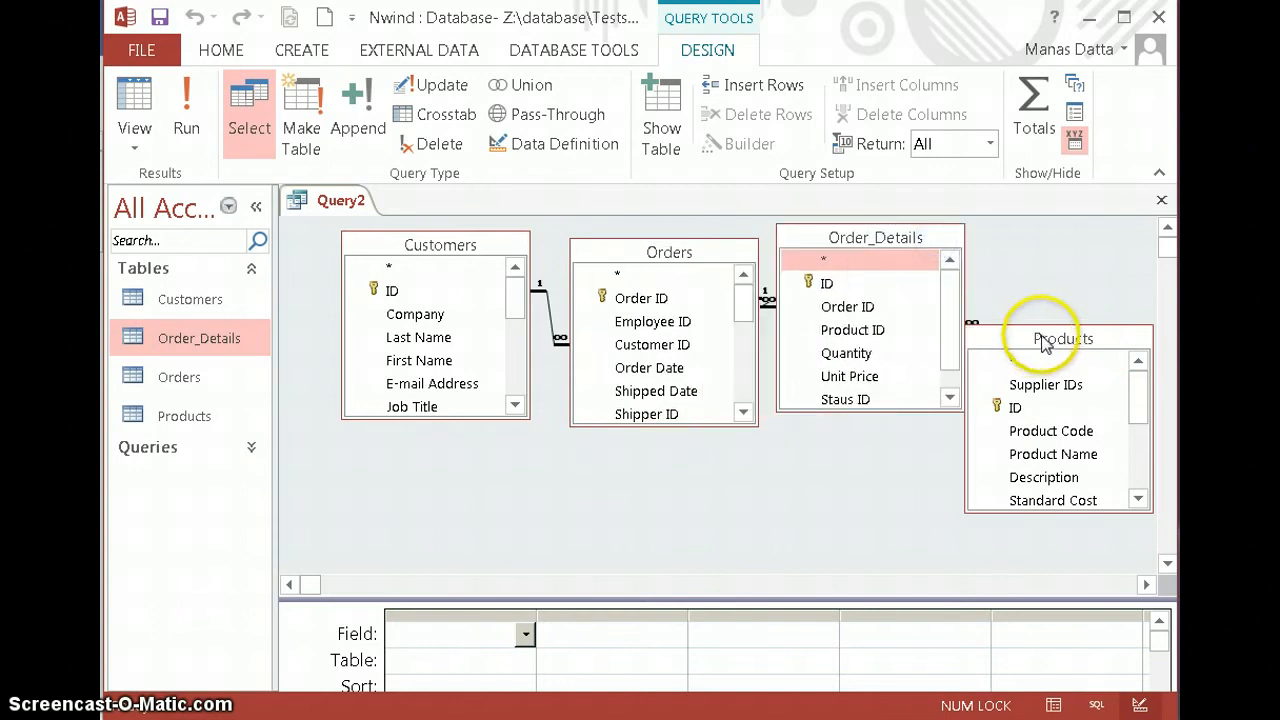
pyautogui.moveTo(1045, 338); pyautogui.dragTo(1074, 256)
pyautogui.moveTo(656, 251); pyautogui.dragTo(642, 230)
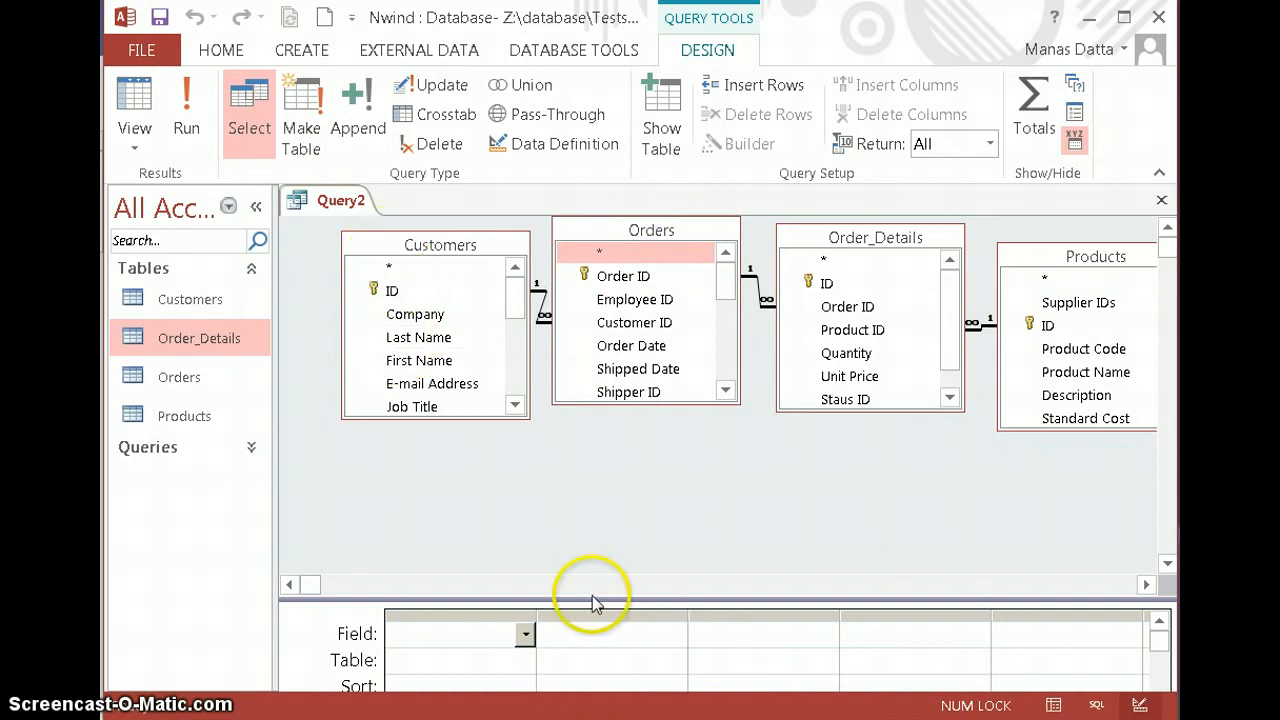
pyautogui.moveTo(591, 598); pyautogui.dragTo(586, 430)
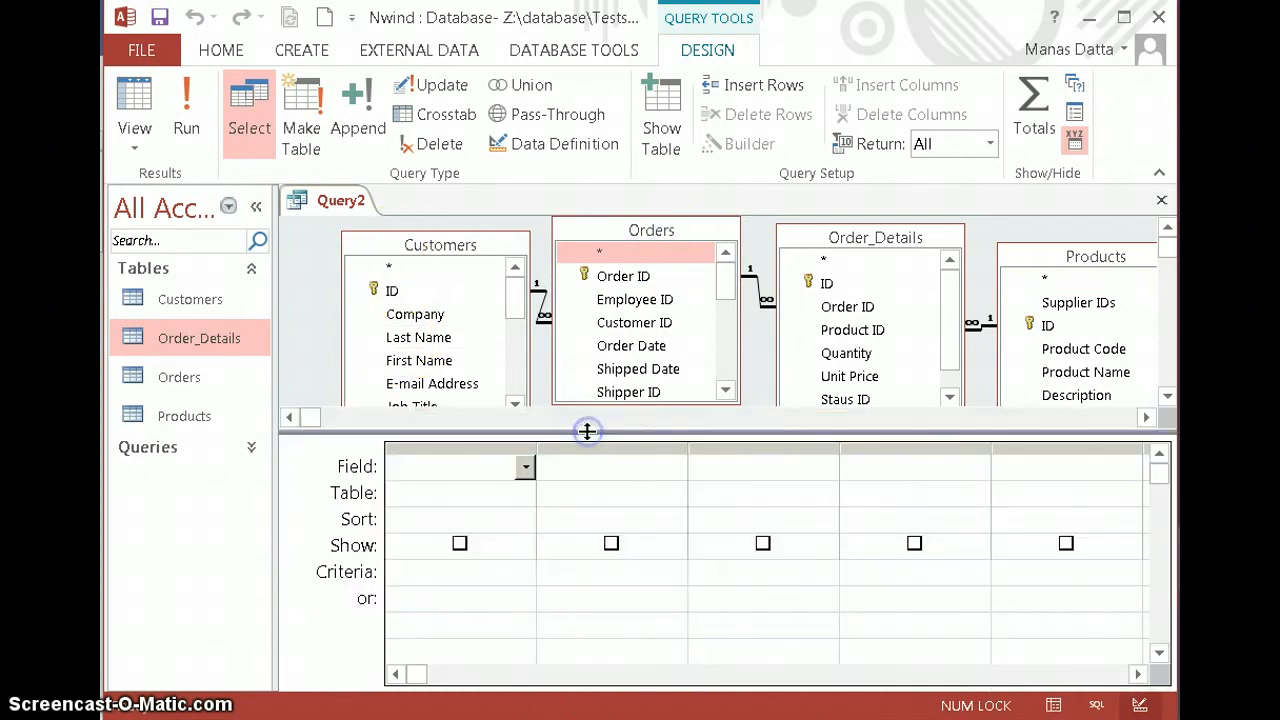
# Add the City field from the Customers table to the query grid
pyautogui.click(515, 378)
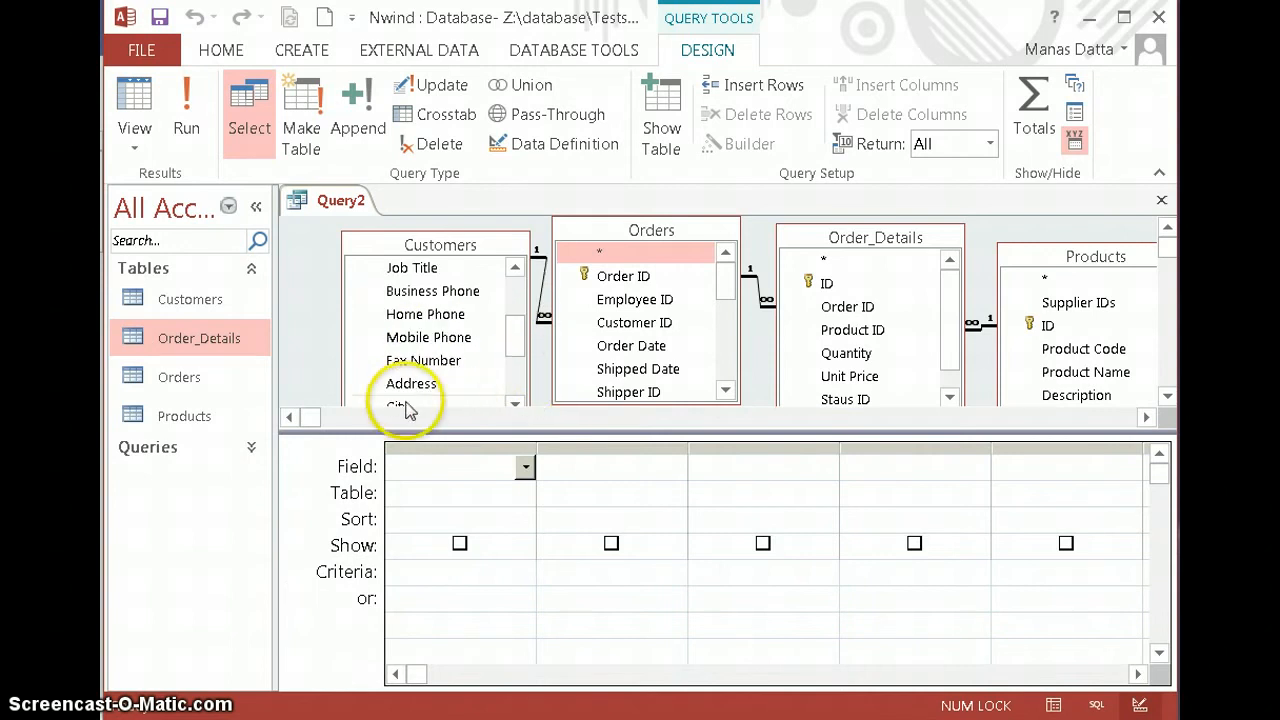
pyautogui.click(516, 372)
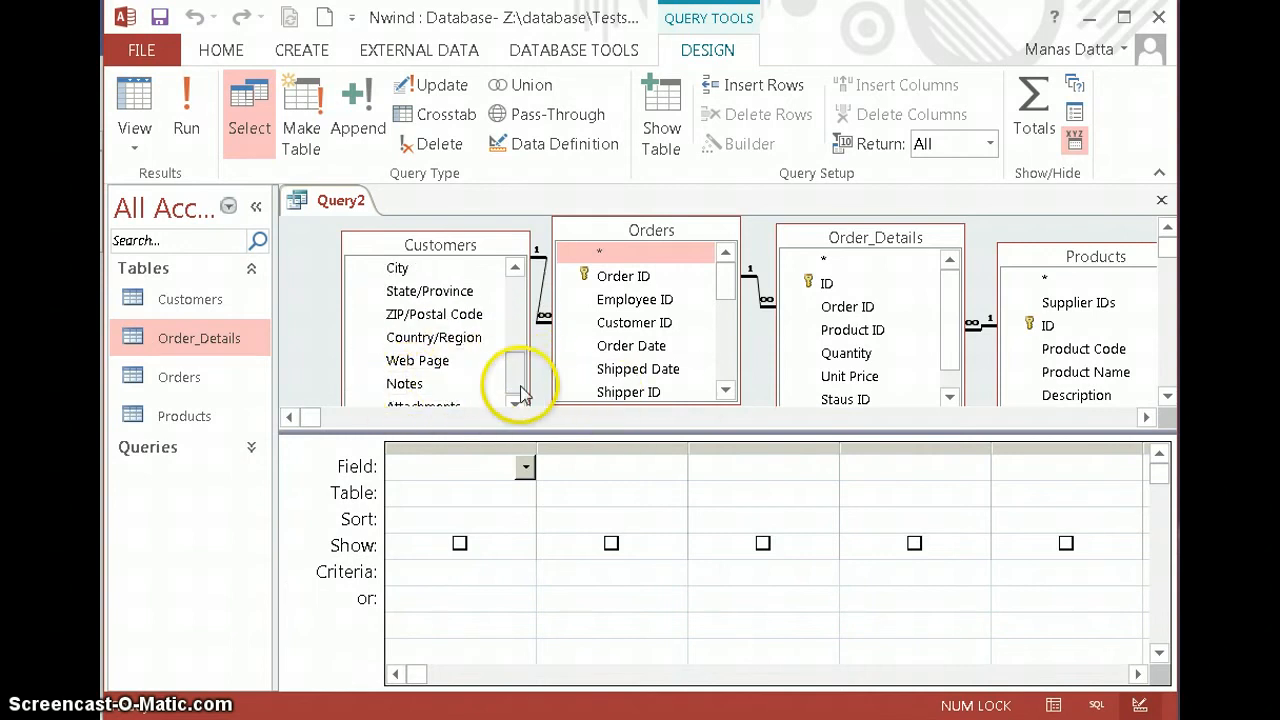
pyautogui.scroll(1, 505, 376)
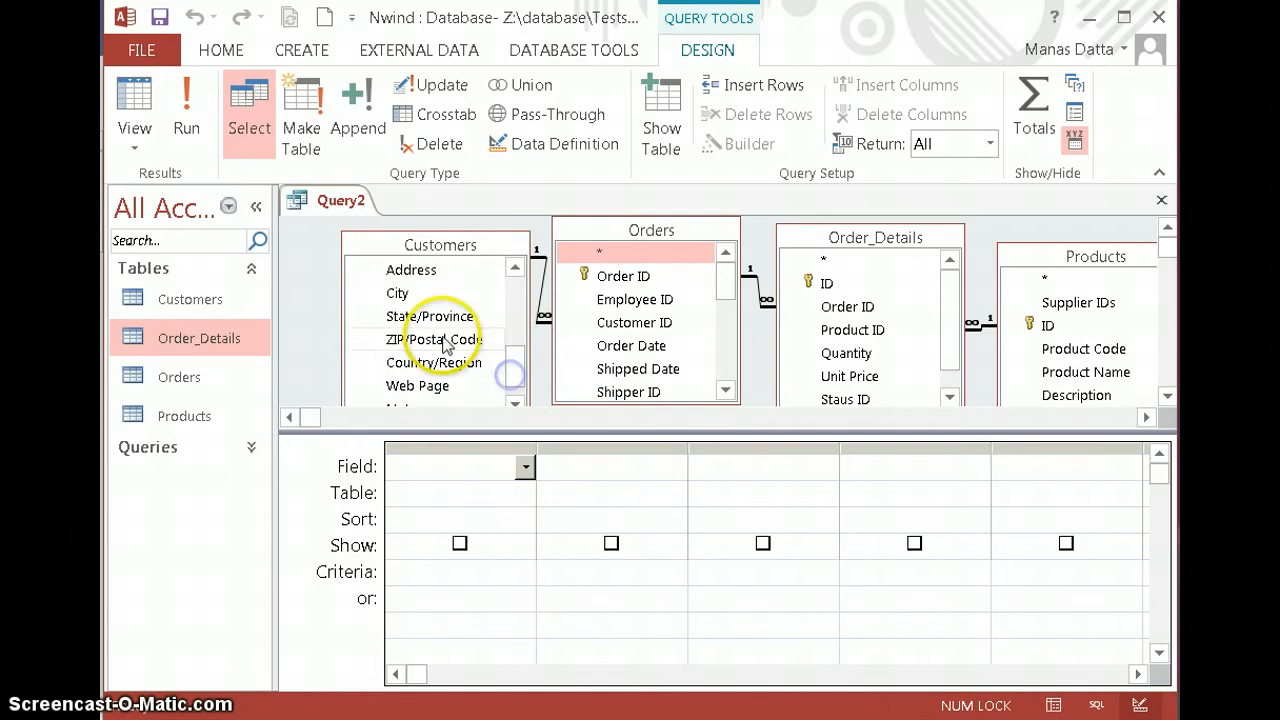
pyautogui.doubleClick(400, 293)
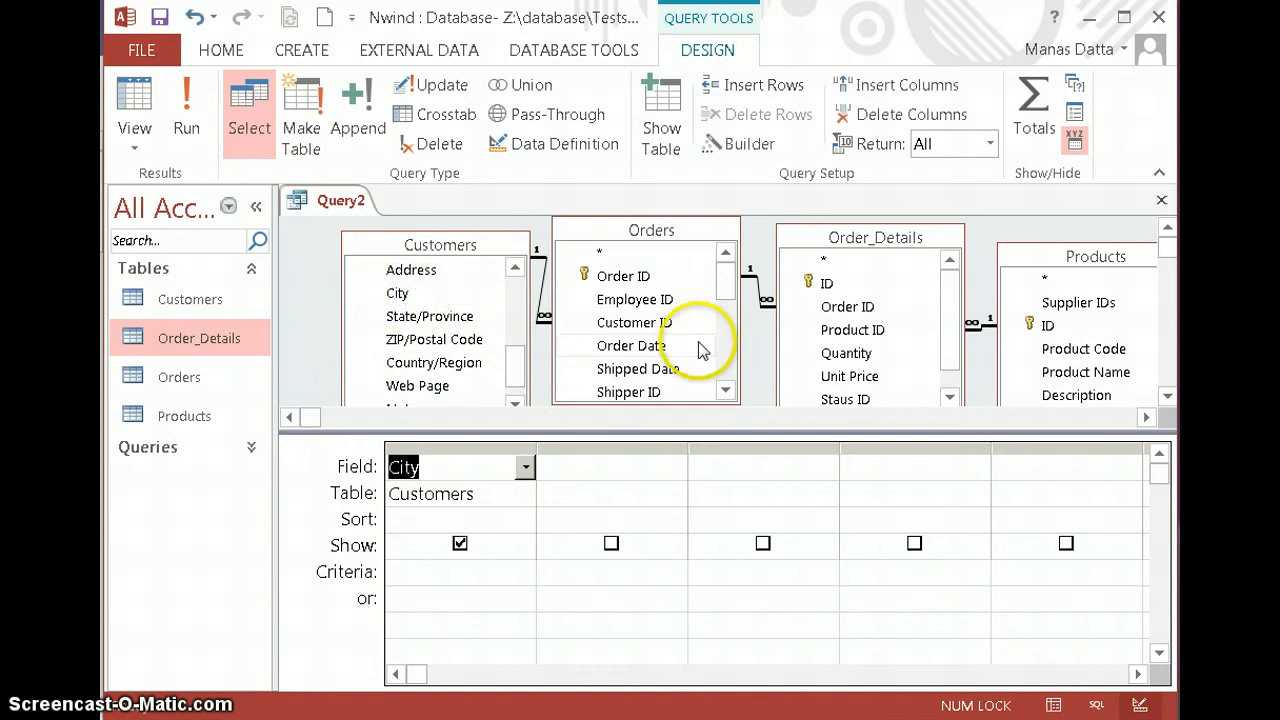
# Add the Quantity, Unit Price and ProdAvailable fields from Order_Details to the query grid
pyautogui.doubleClick(837, 356)
pyautogui.doubleClick(833, 376)
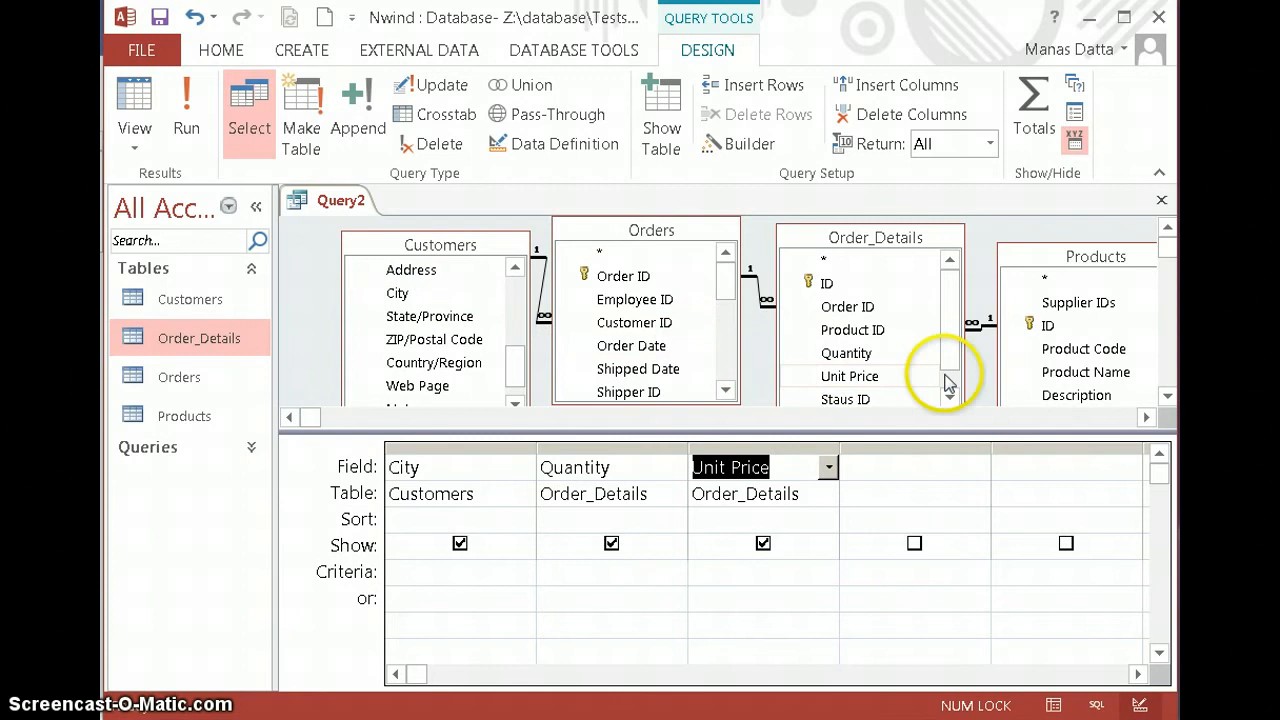
pyautogui.scroll(-1, 875, 400)
pyautogui.doubleClick(870, 398)
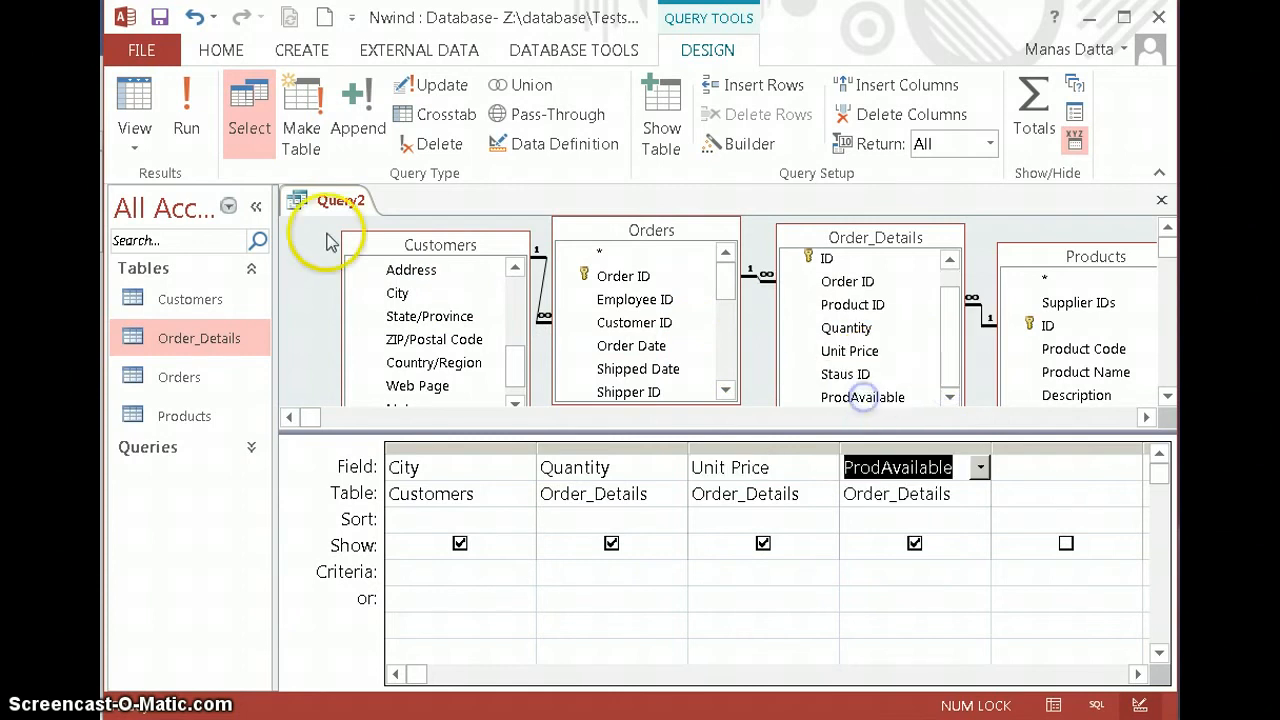
# Look at the query's records in Datasheet View and return to Design View
pyautogui.rightClick(337, 203)
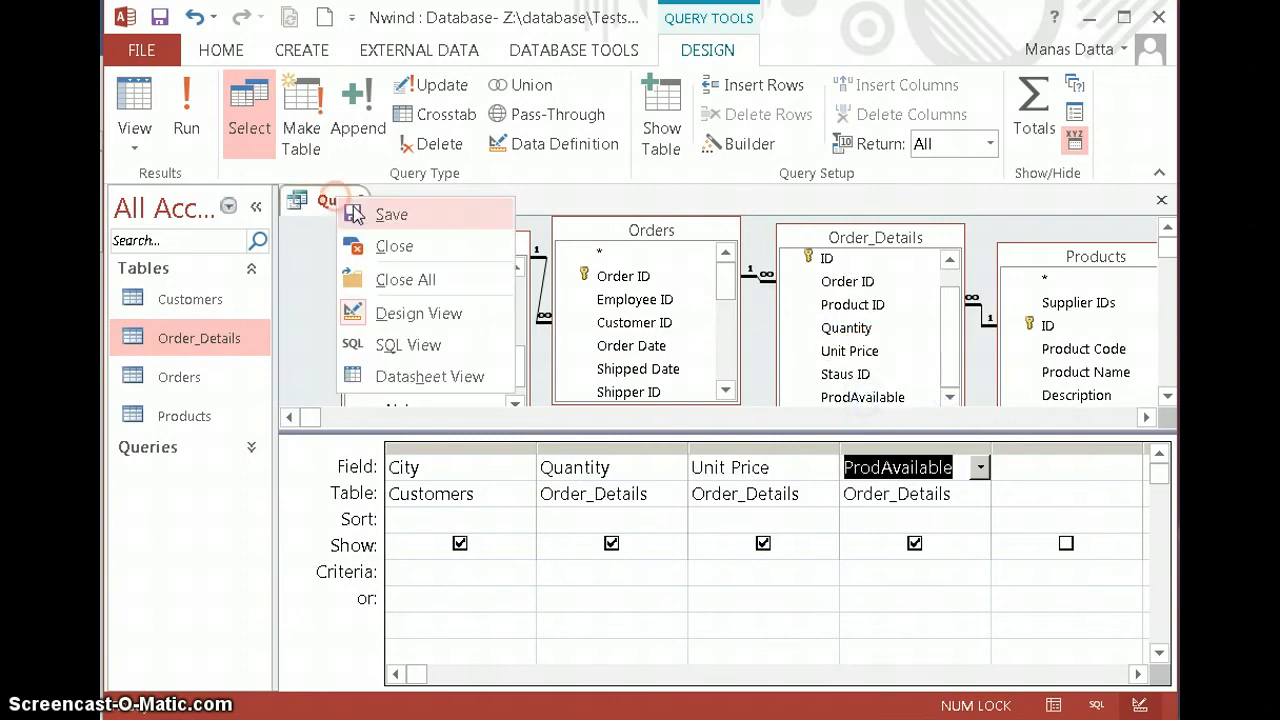
pyautogui.click(410, 377)
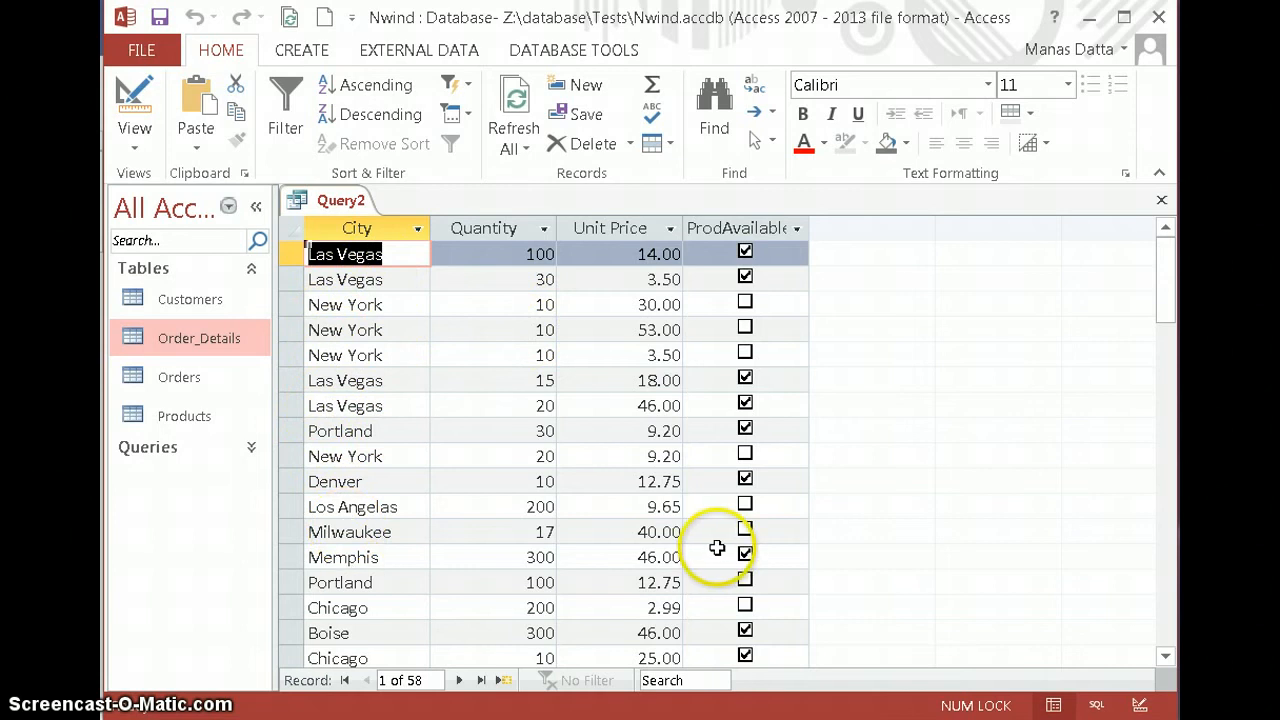
pyautogui.rightClick(328, 200)
pyautogui.click(400, 320)
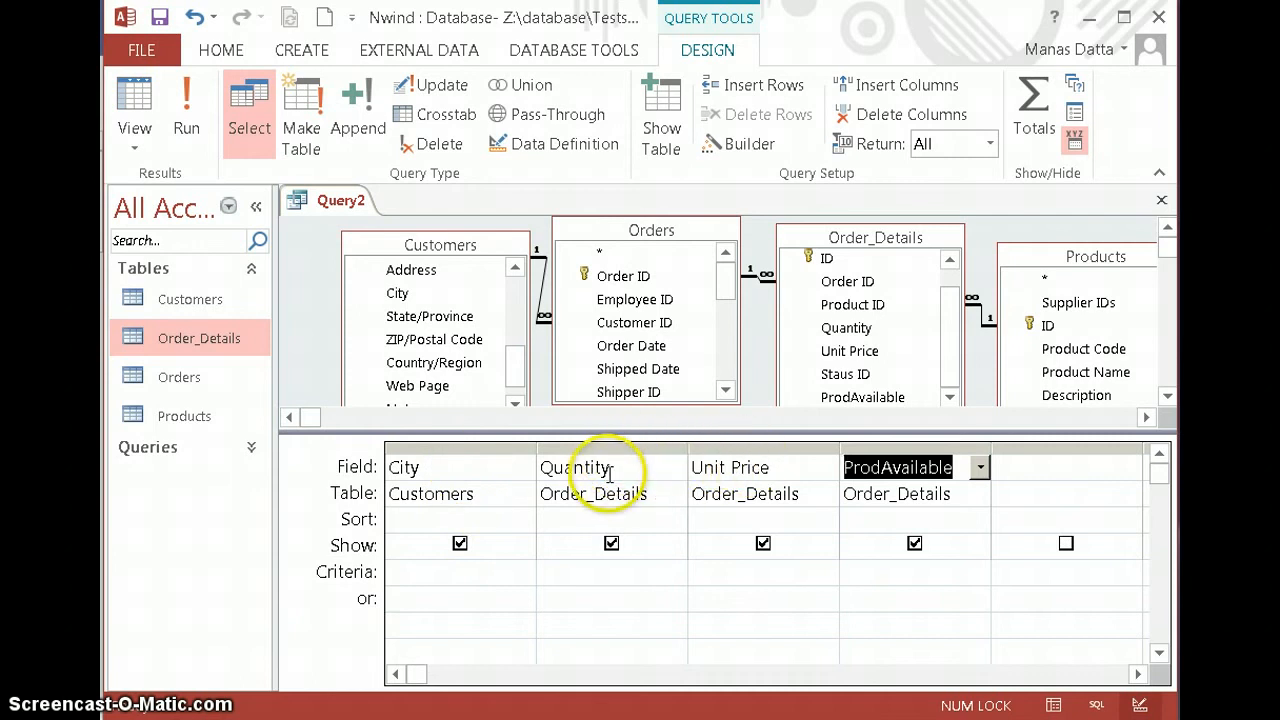
# Cut the Quantity, Unit Price and ProdAvailable columns from the query grid
pyautogui.click(666, 447)
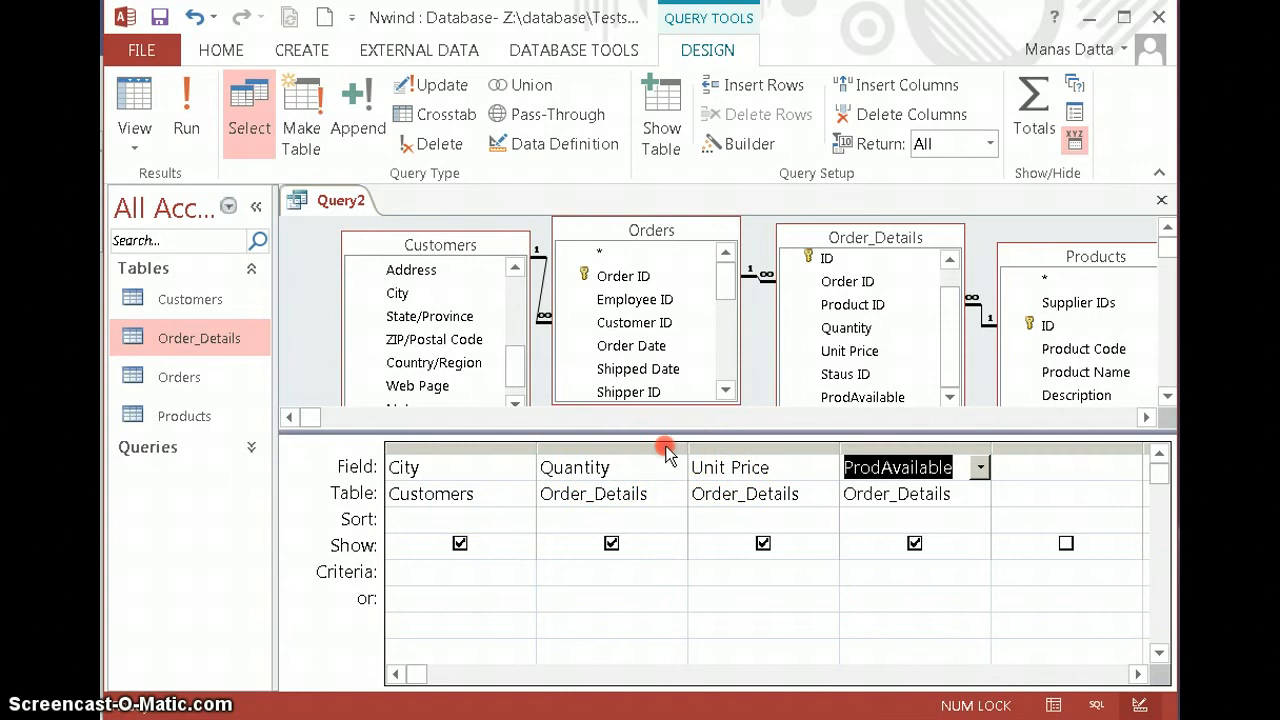
pyautogui.rightClick(666, 450)
pyautogui.click(712, 516)
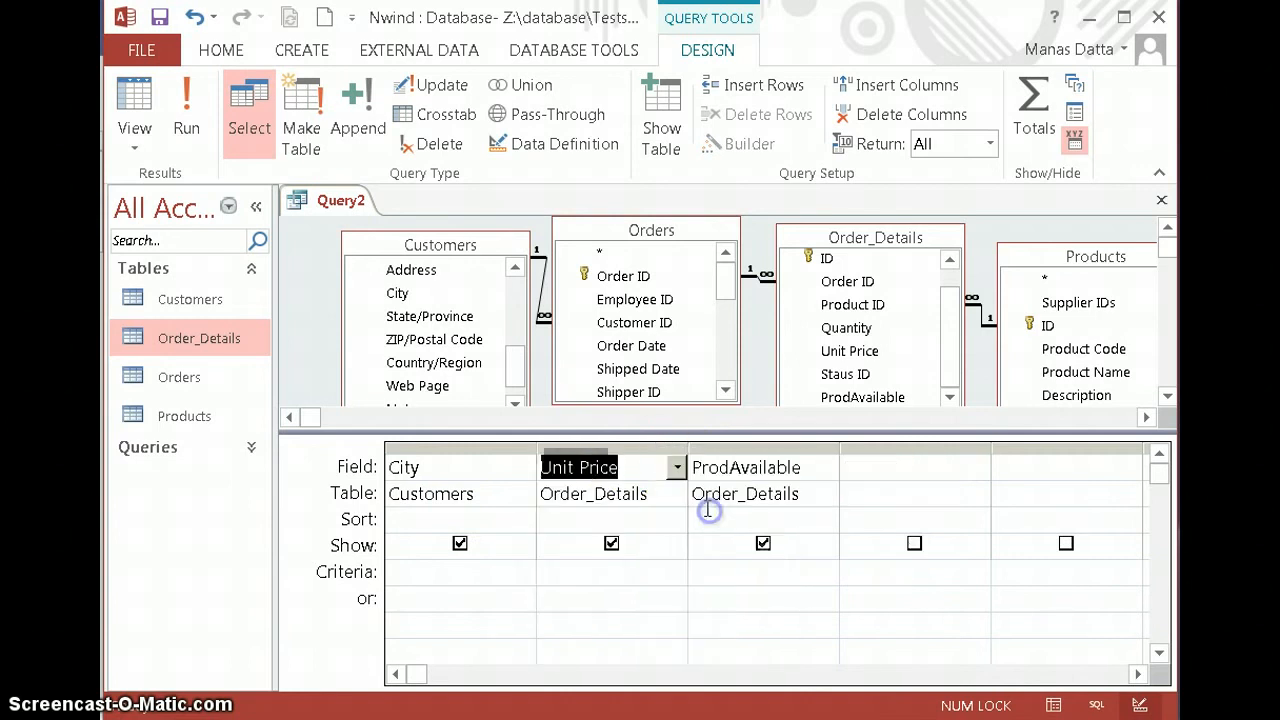
pyautogui.rightClick(630, 447)
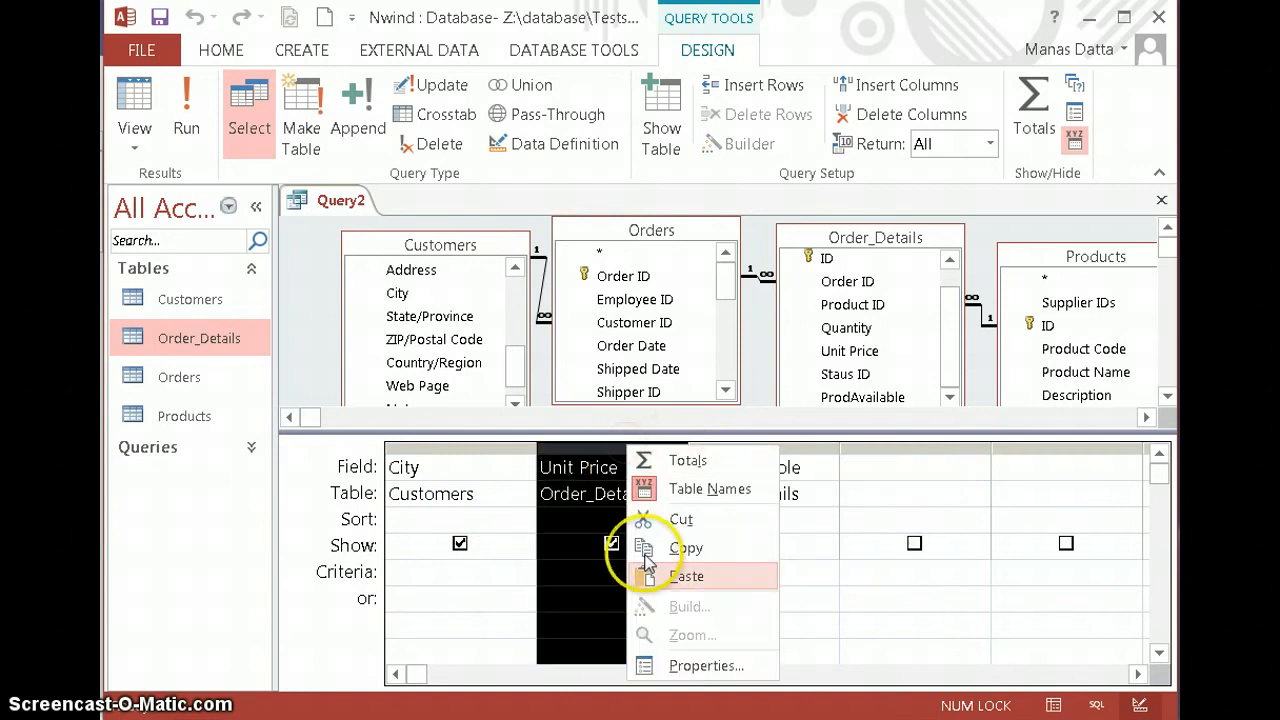
pyautogui.click(662, 582)
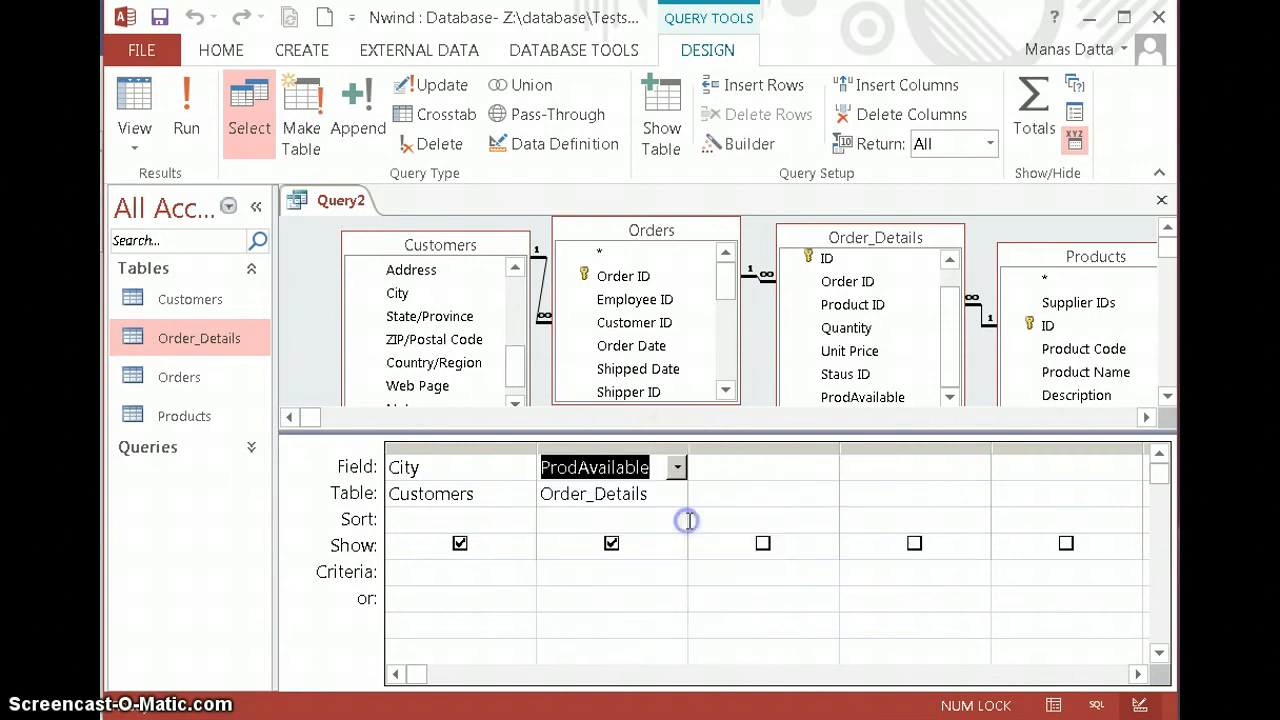
pyautogui.click(612, 447)
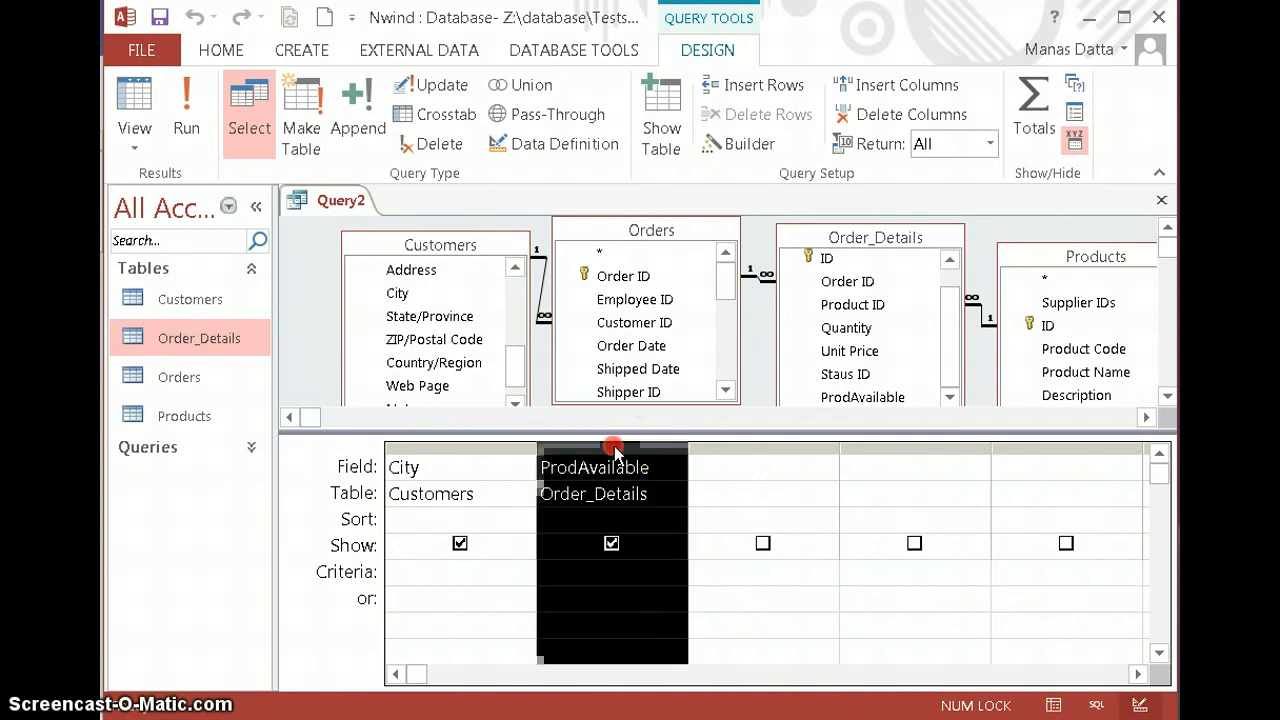
pyautogui.rightClick(612, 449)
pyautogui.click(666, 519)
# Enter the expression =[quantity] * [unit price] in the empty field beside City, using the Zoom box
pyautogui.click(592, 472)
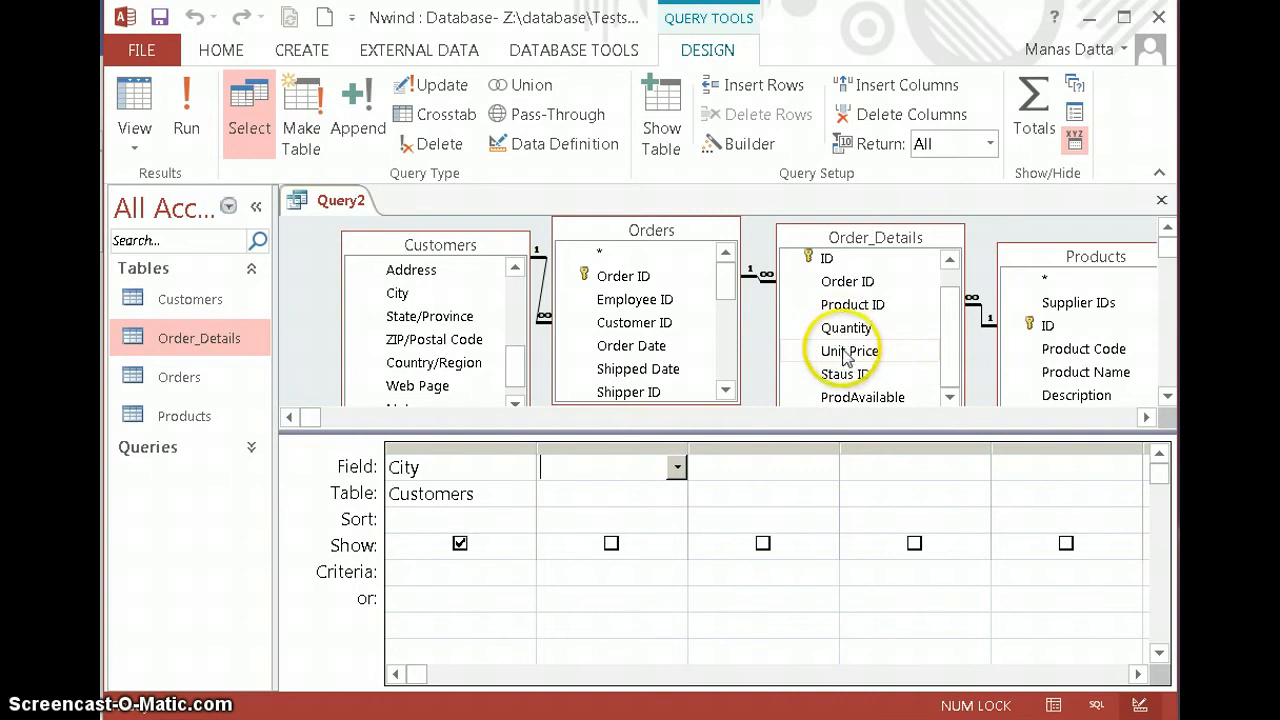
pyautogui.click(677, 469)
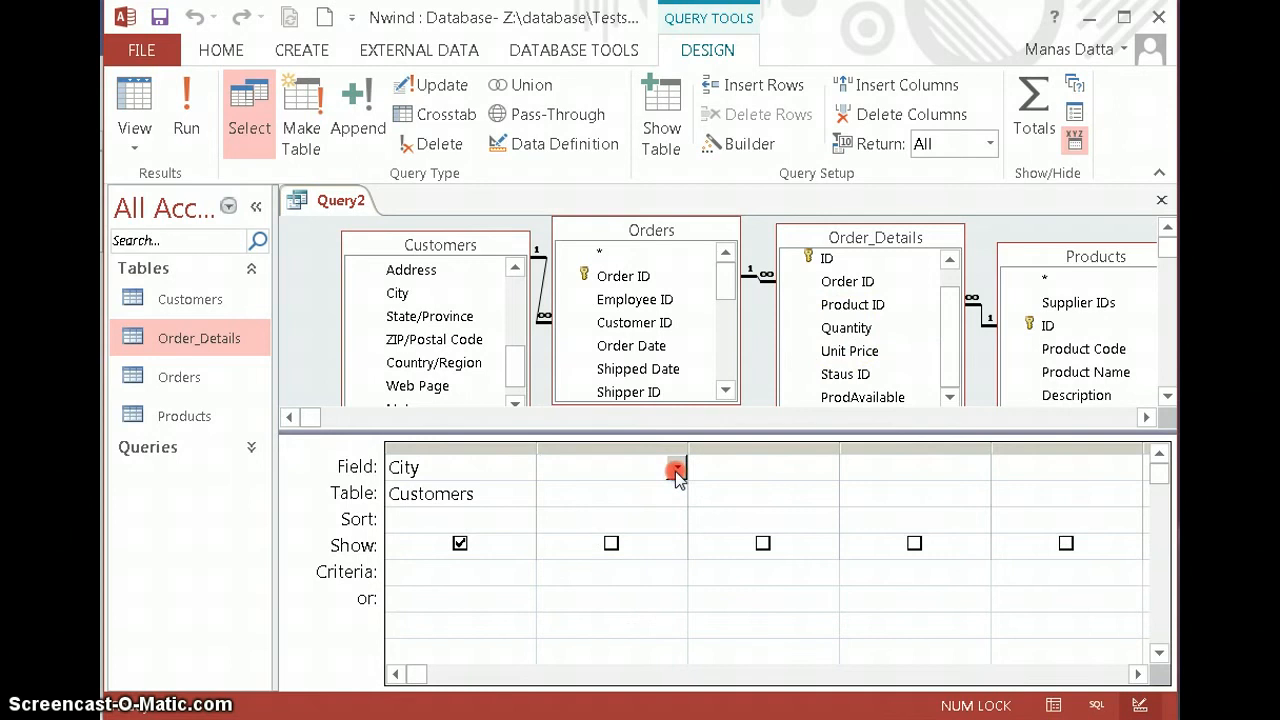
pyautogui.rightClick(677, 470)
pyautogui.click(738, 662)
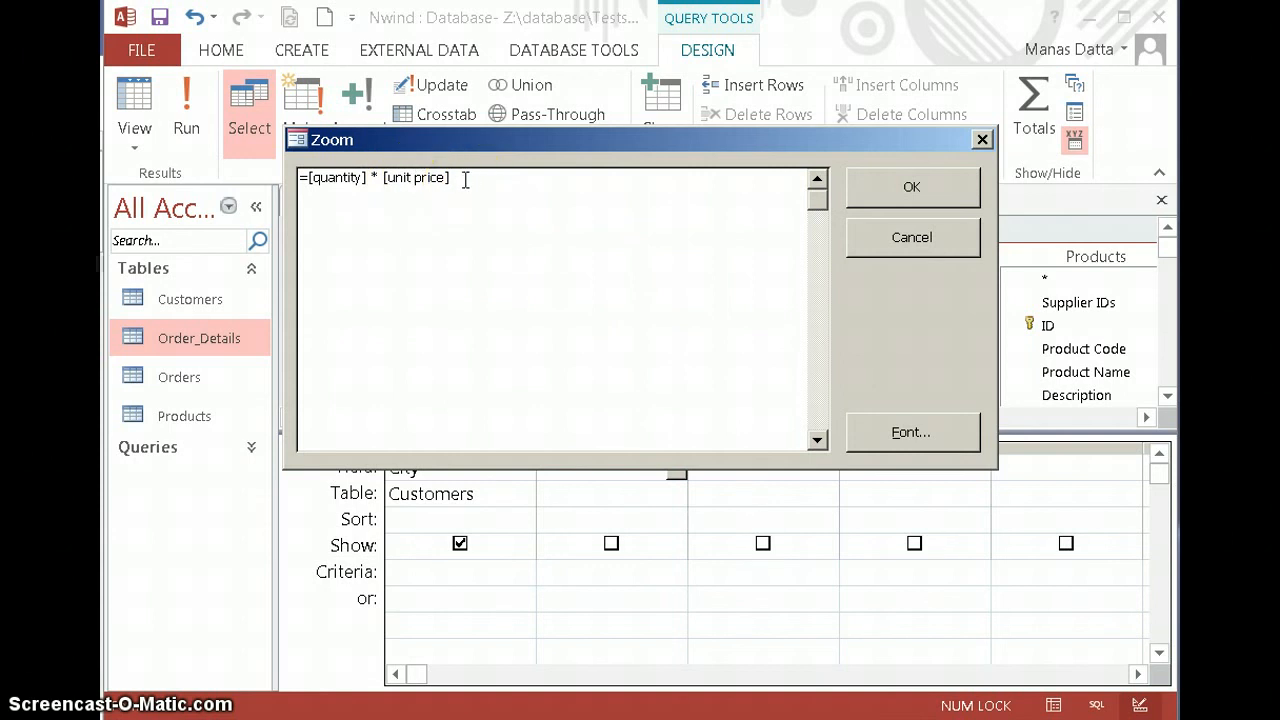
pyautogui.click(912, 180)
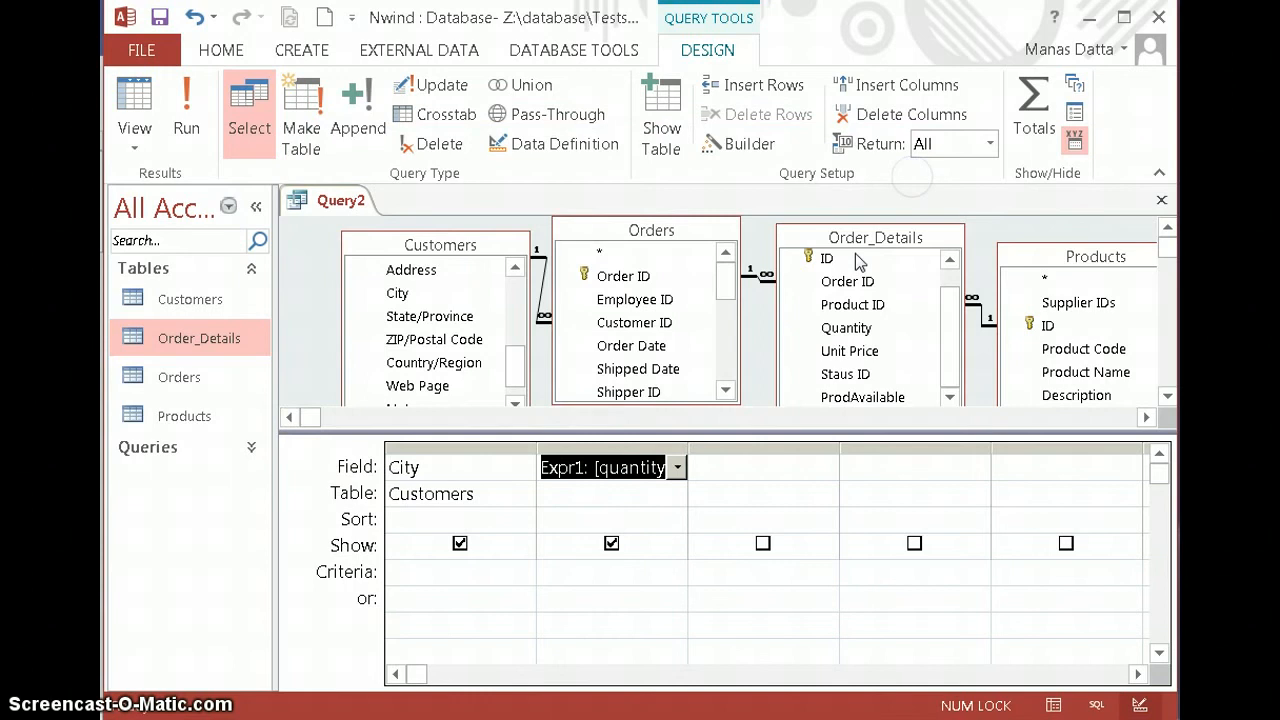
# Rename the calculated field beside City as Total and add the ProdAvailable field from Order_Details to the query grid
pyautogui.click(582, 467)
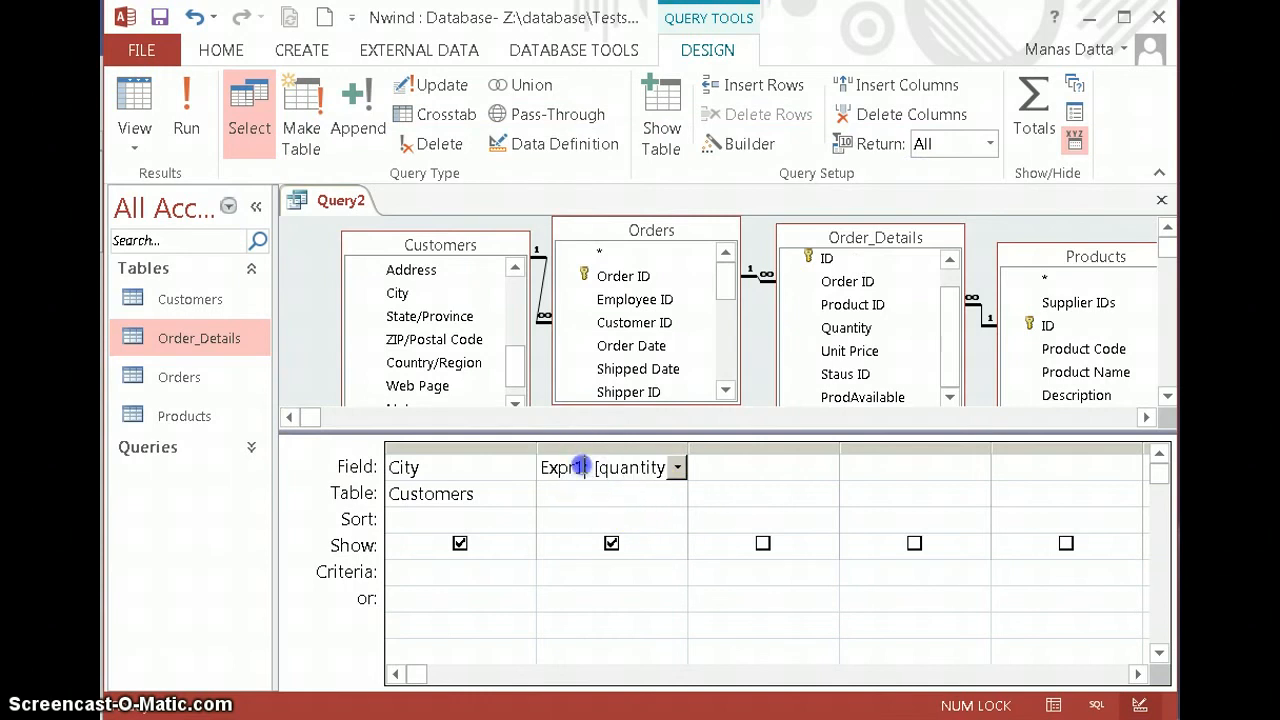
pyautogui.moveTo(582, 467); pyautogui.dragTo(541, 464)
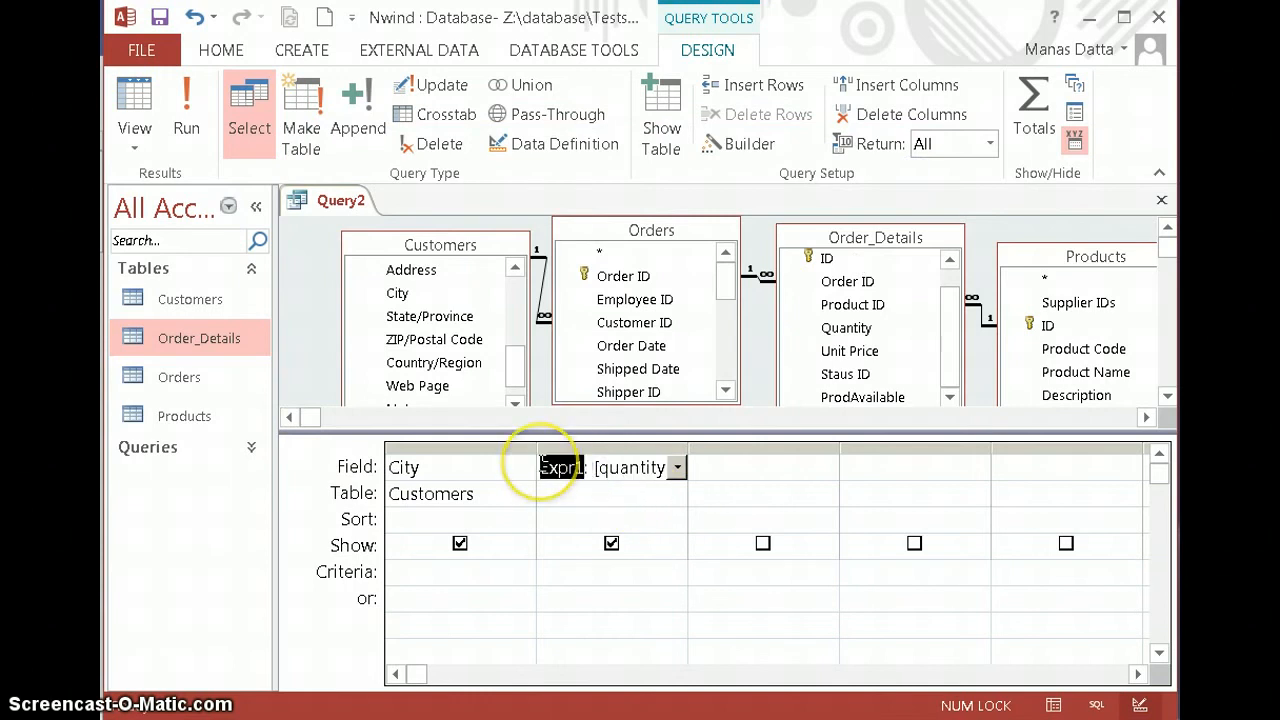
pyautogui.write('Total')
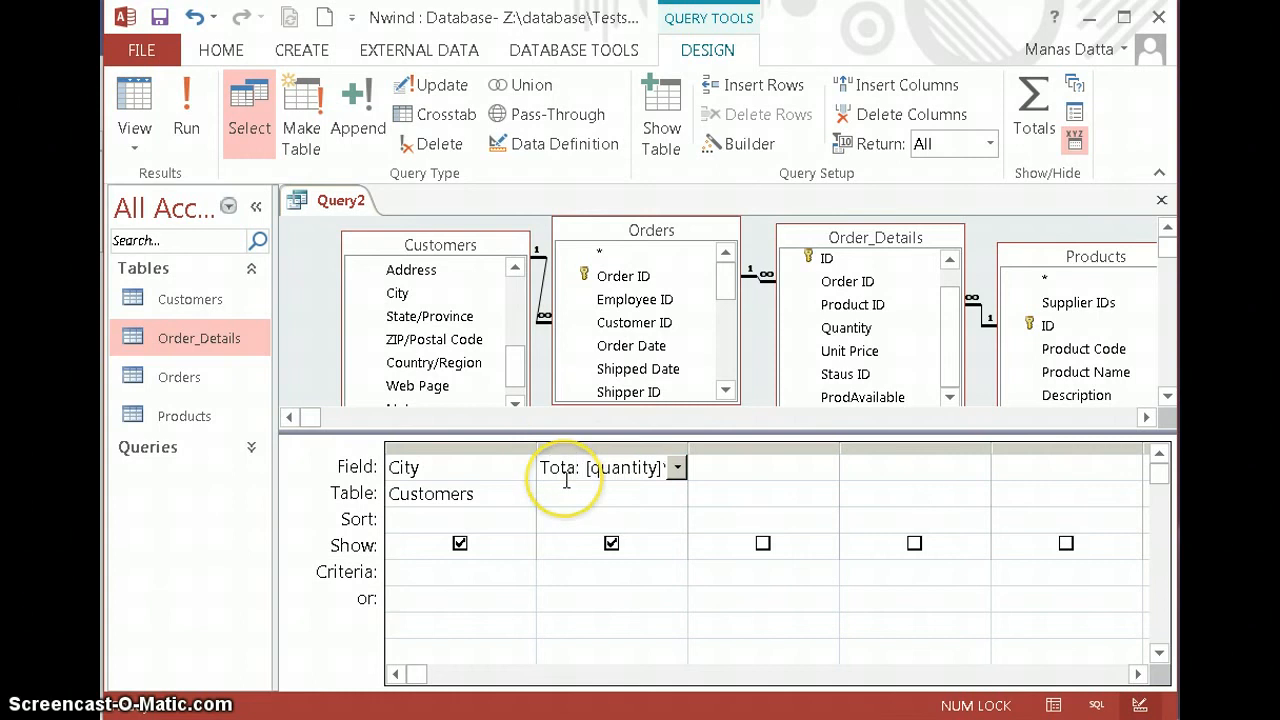
pyautogui.write('l')
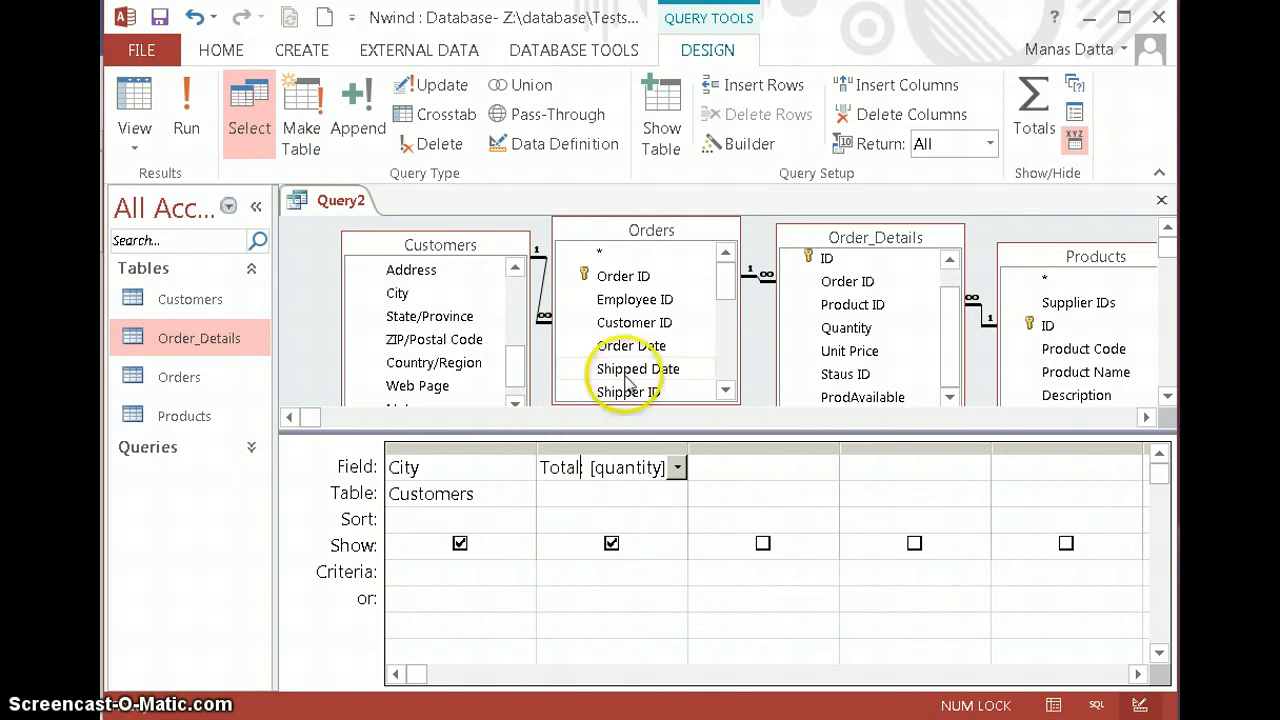
pyautogui.doubleClick(860, 397)
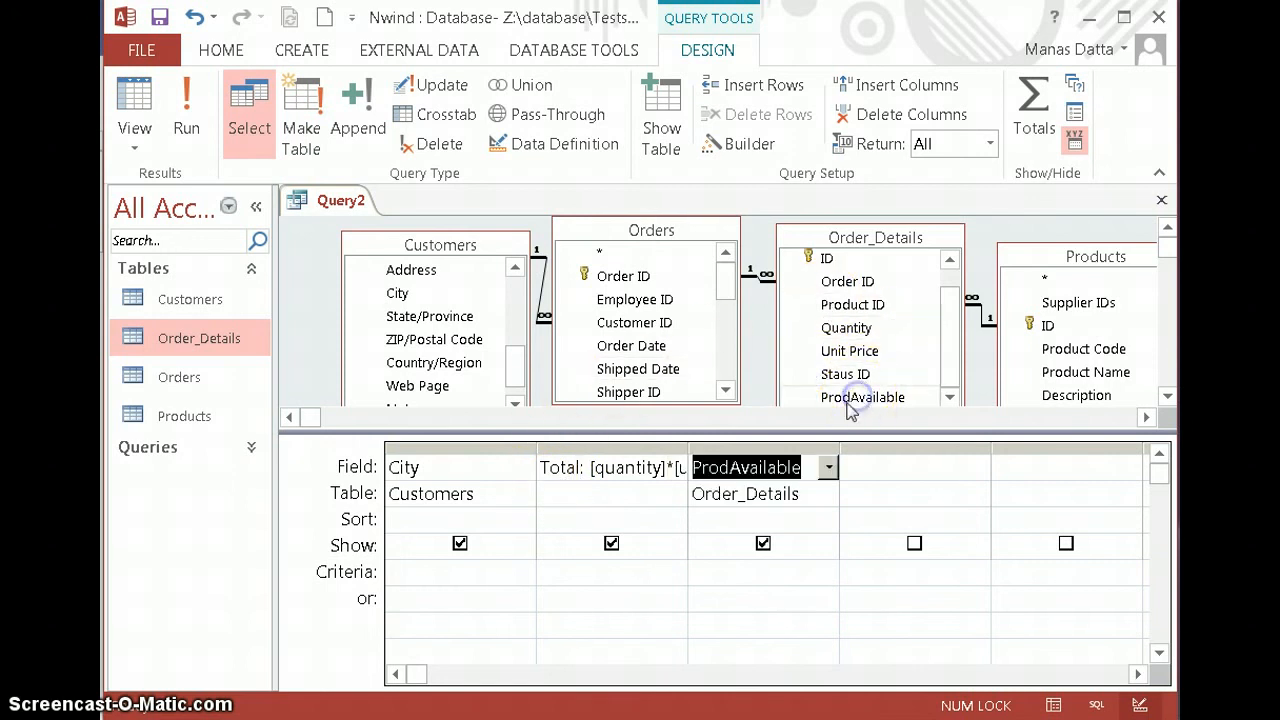
# Examine the query's City, Total and ProdAvailable records in Datasheet View and return to Design View
pyautogui.rightClick(334, 199)
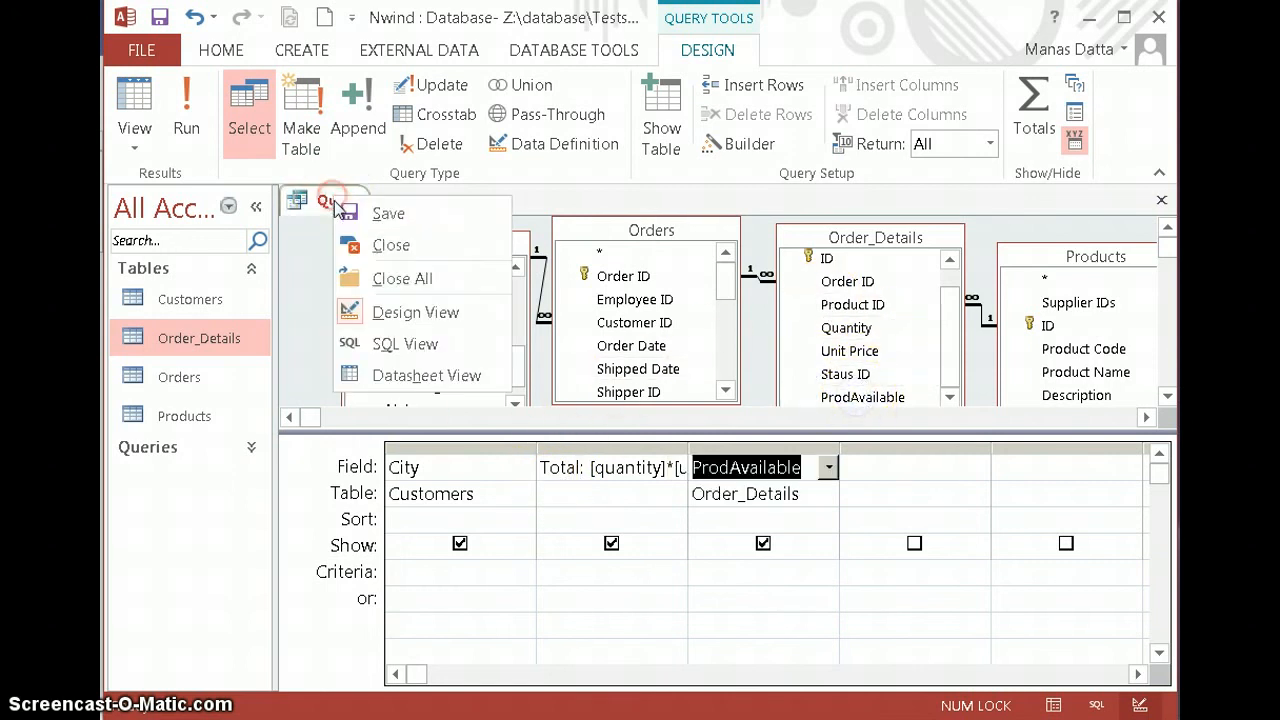
pyautogui.click(345, 375)
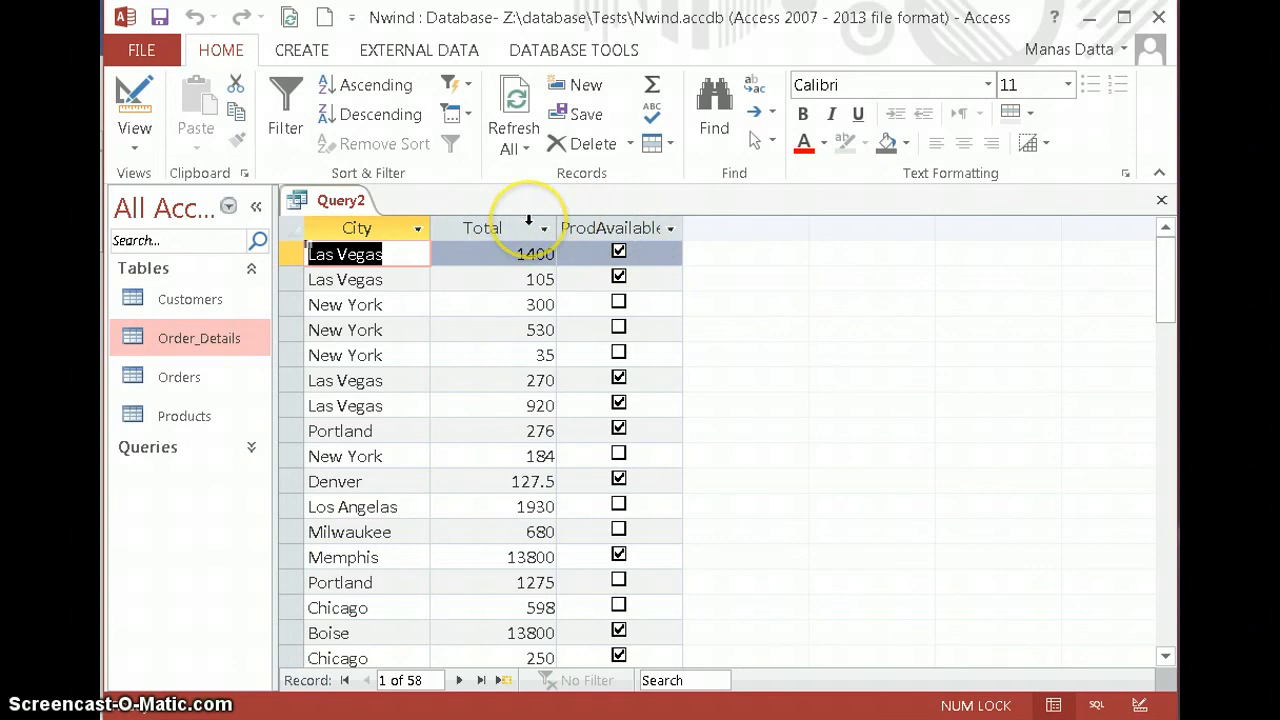
pyautogui.rightClick(356, 207)
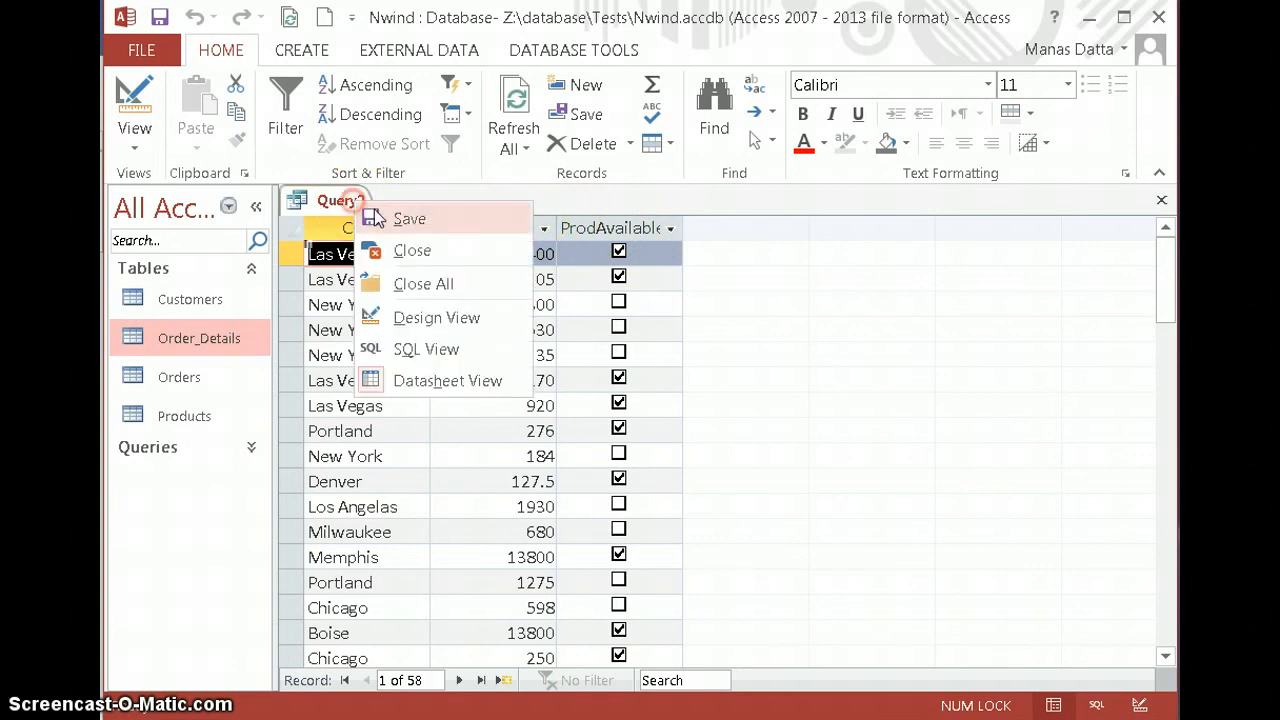
pyautogui.click(420, 316)
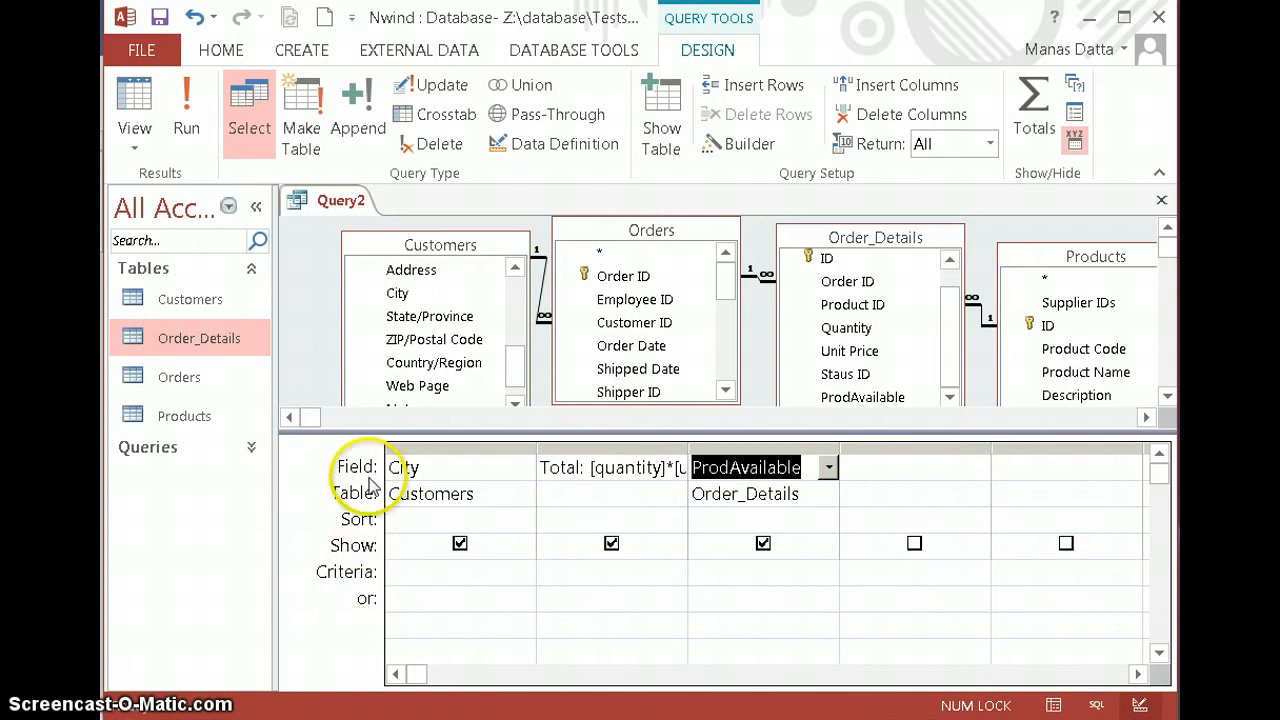
# Convert the query to a Crosstab query and set the City field as Row Heading
pyautogui.click(440, 115)
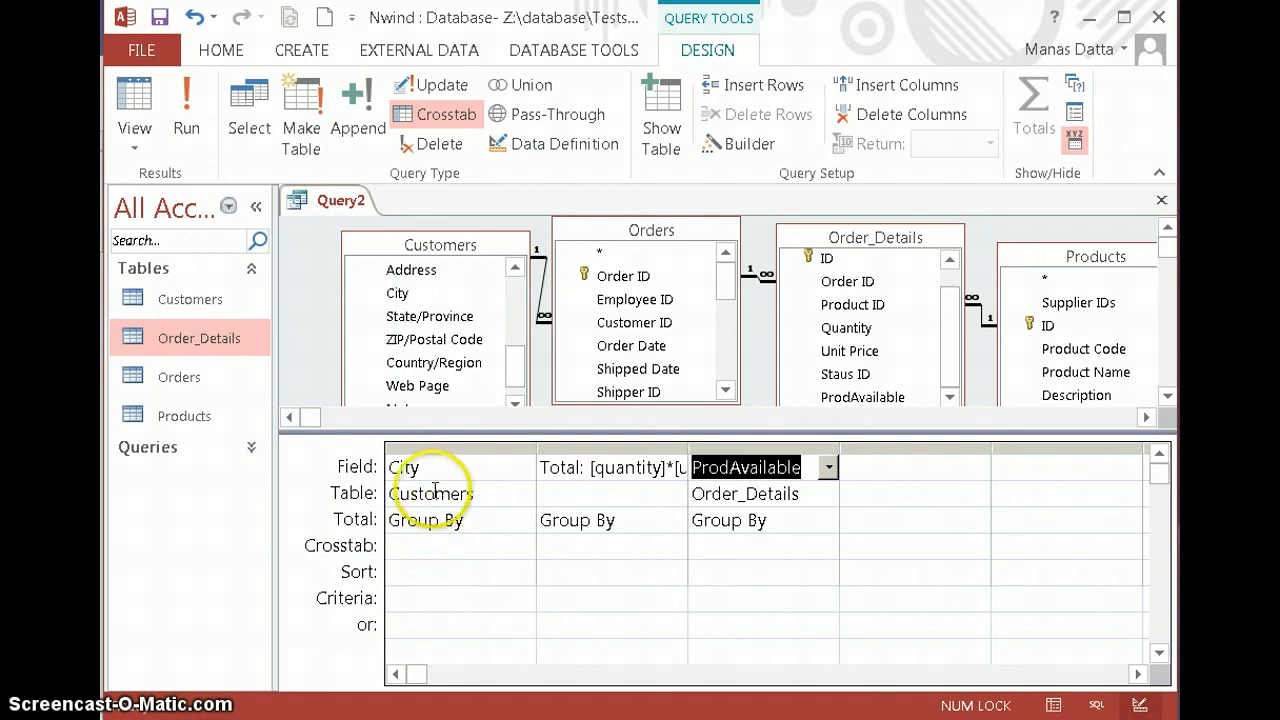
pyautogui.click(431, 547)
pyautogui.click(525, 545)
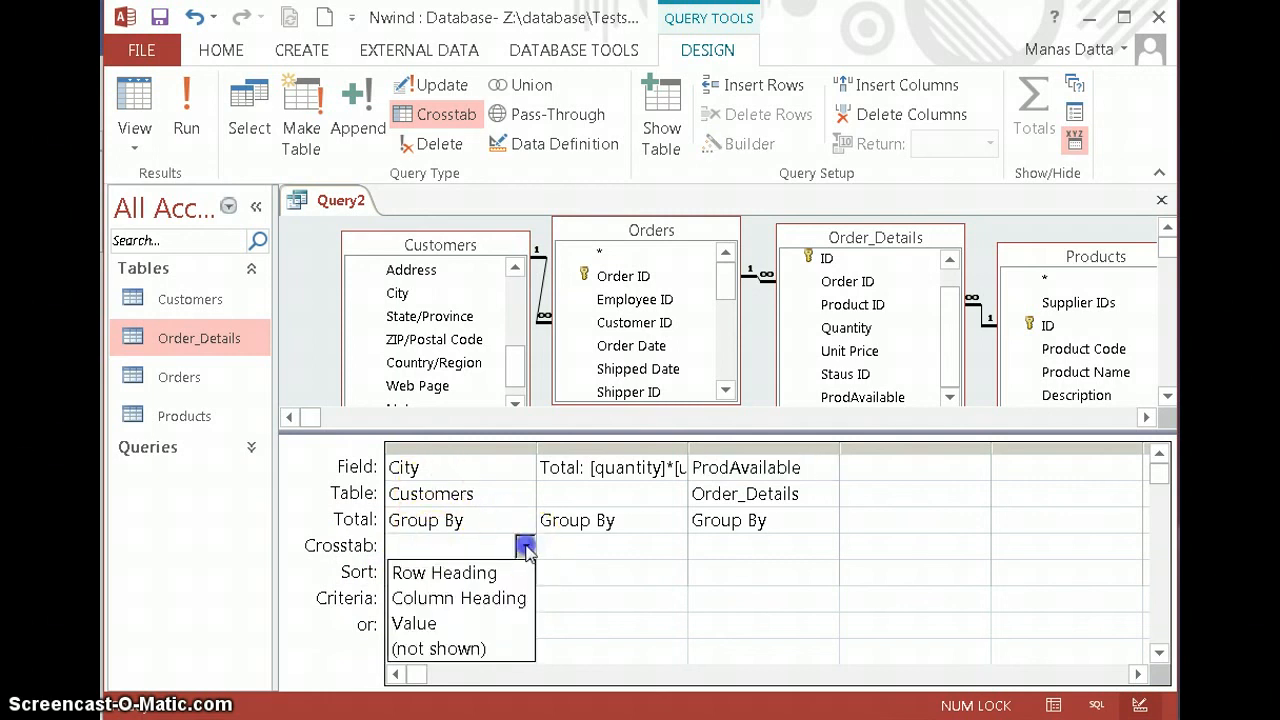
pyautogui.click(470, 574)
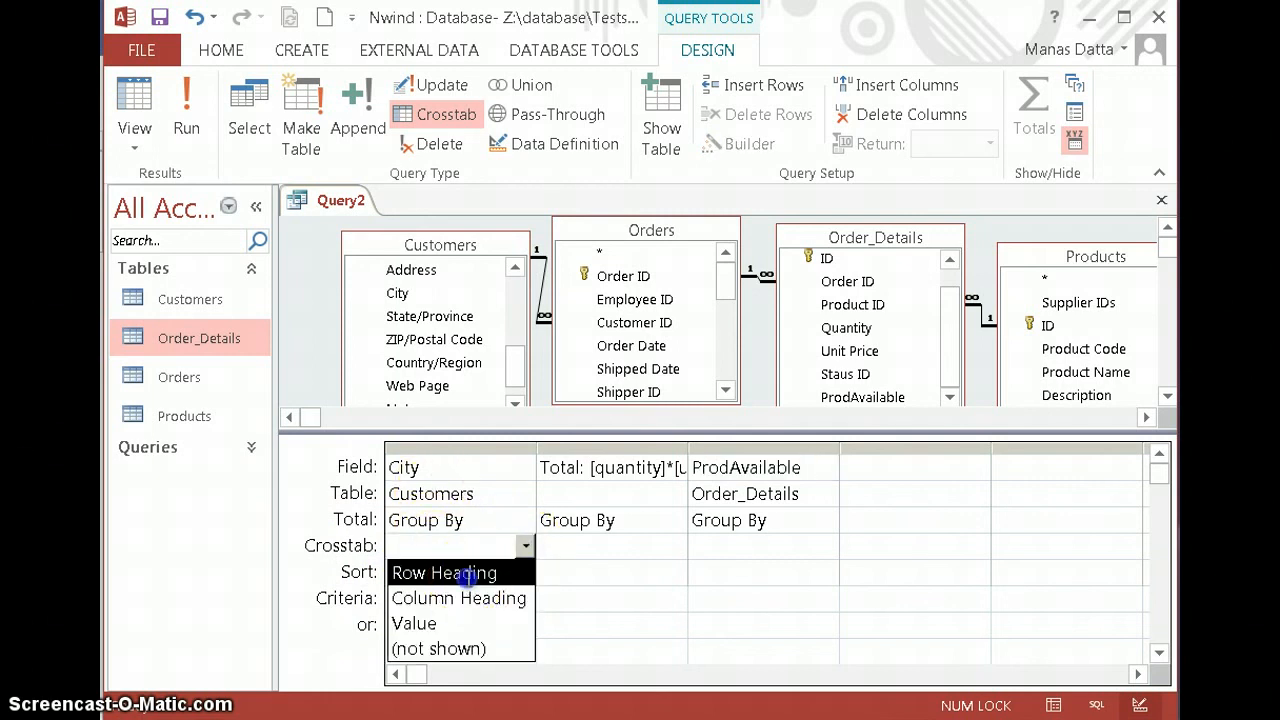
# Set the Total field's aggregate function to Sum and its crosstab role to Value
pyautogui.click(600, 521)
pyautogui.click(677, 521)
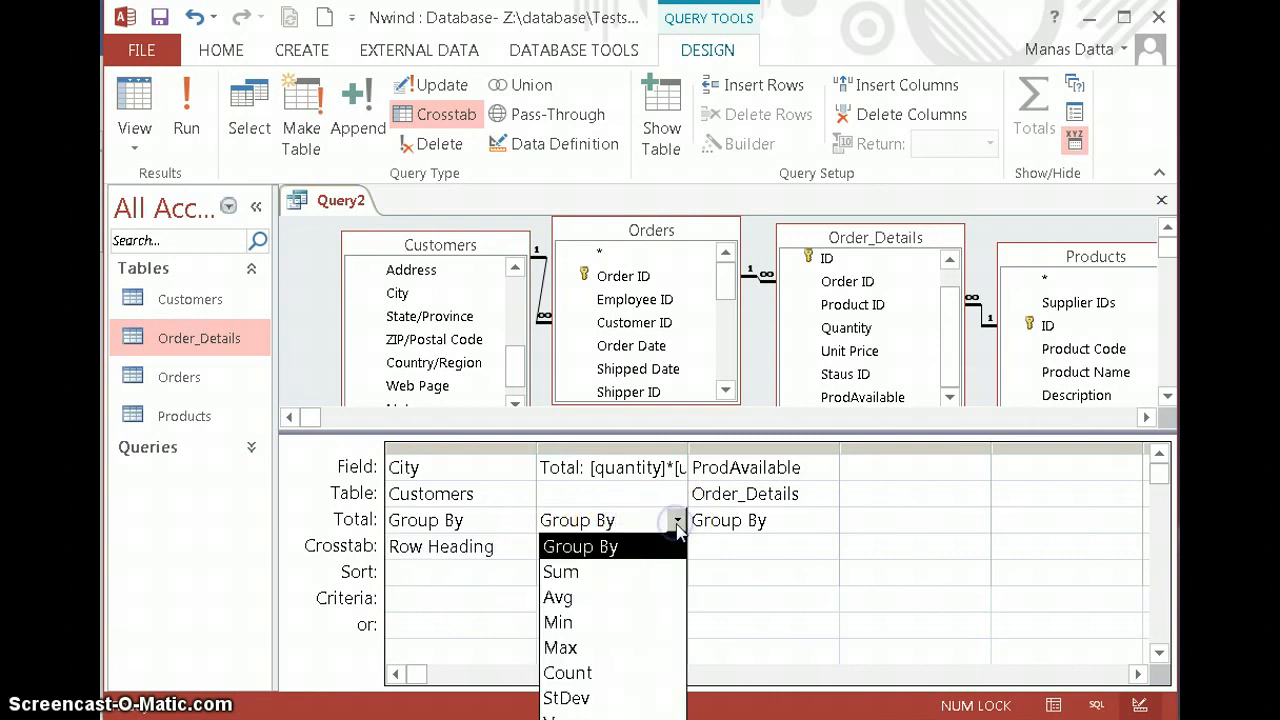
pyautogui.click(630, 571)
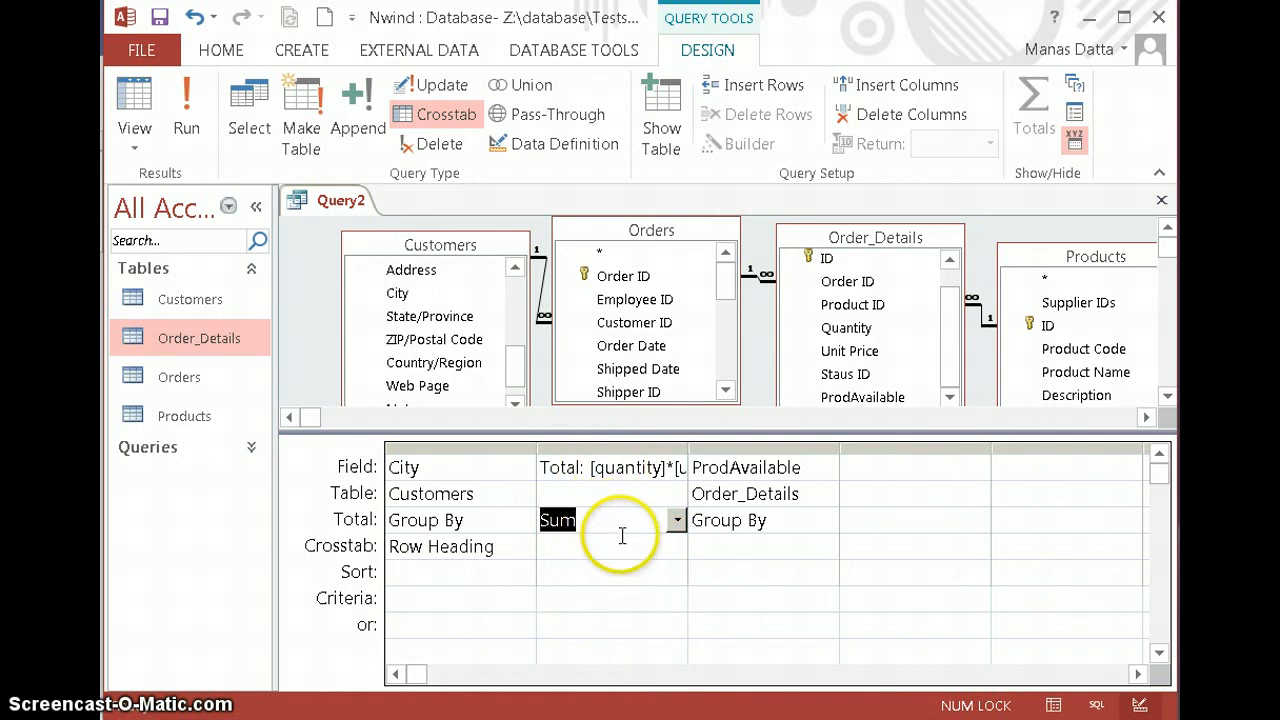
pyautogui.click(622, 537)
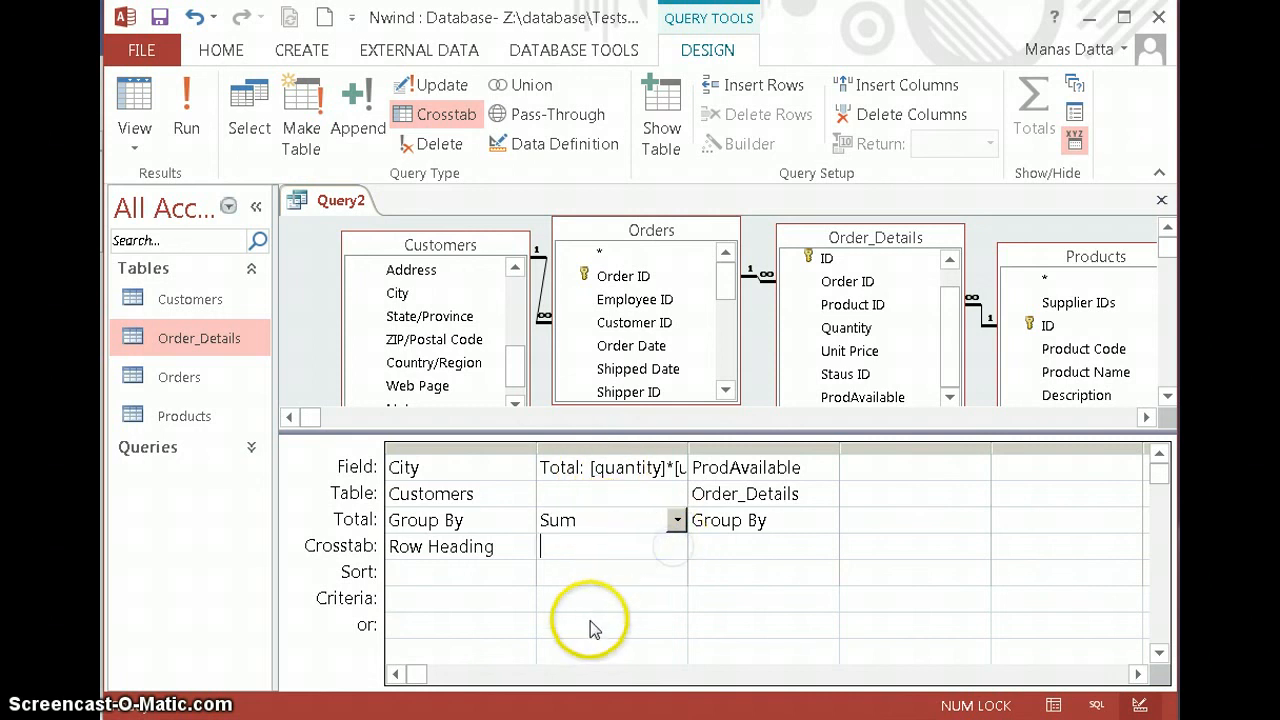
pyautogui.write('v')
# Set the ProdAvailable field's crosstab role to Column Heading
pyautogui.click(735, 546)
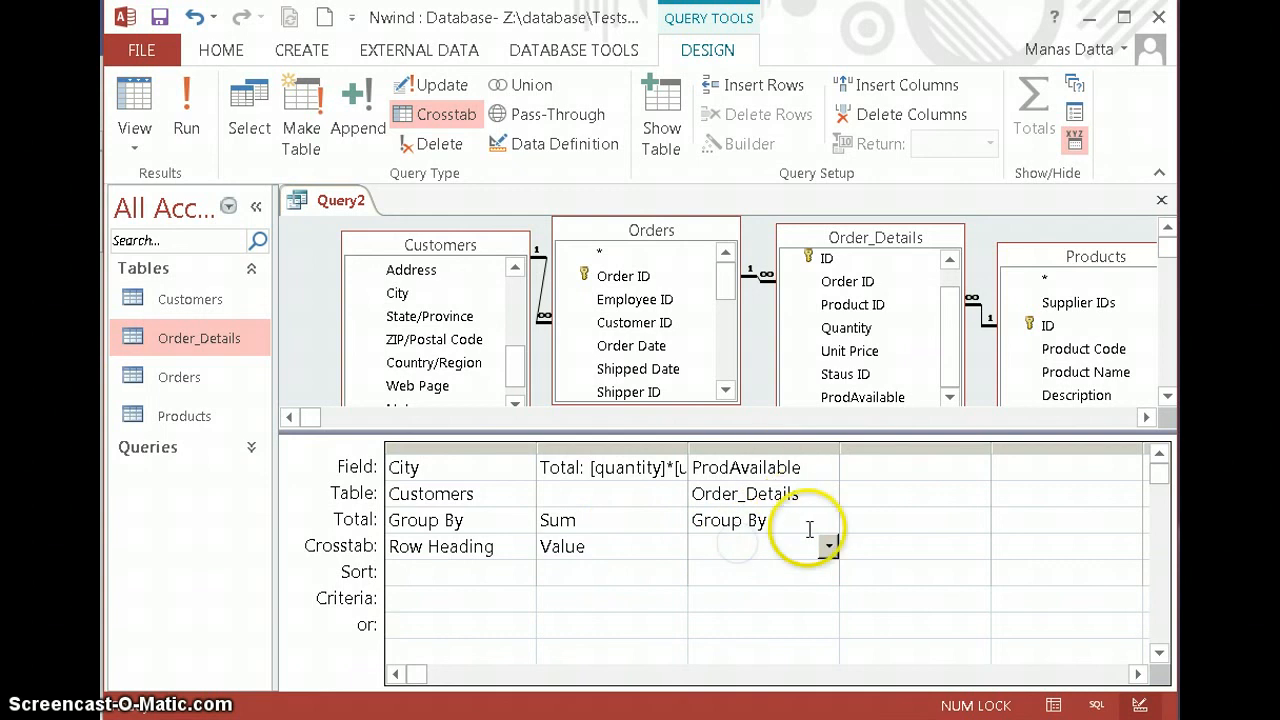
pyautogui.click(829, 547)
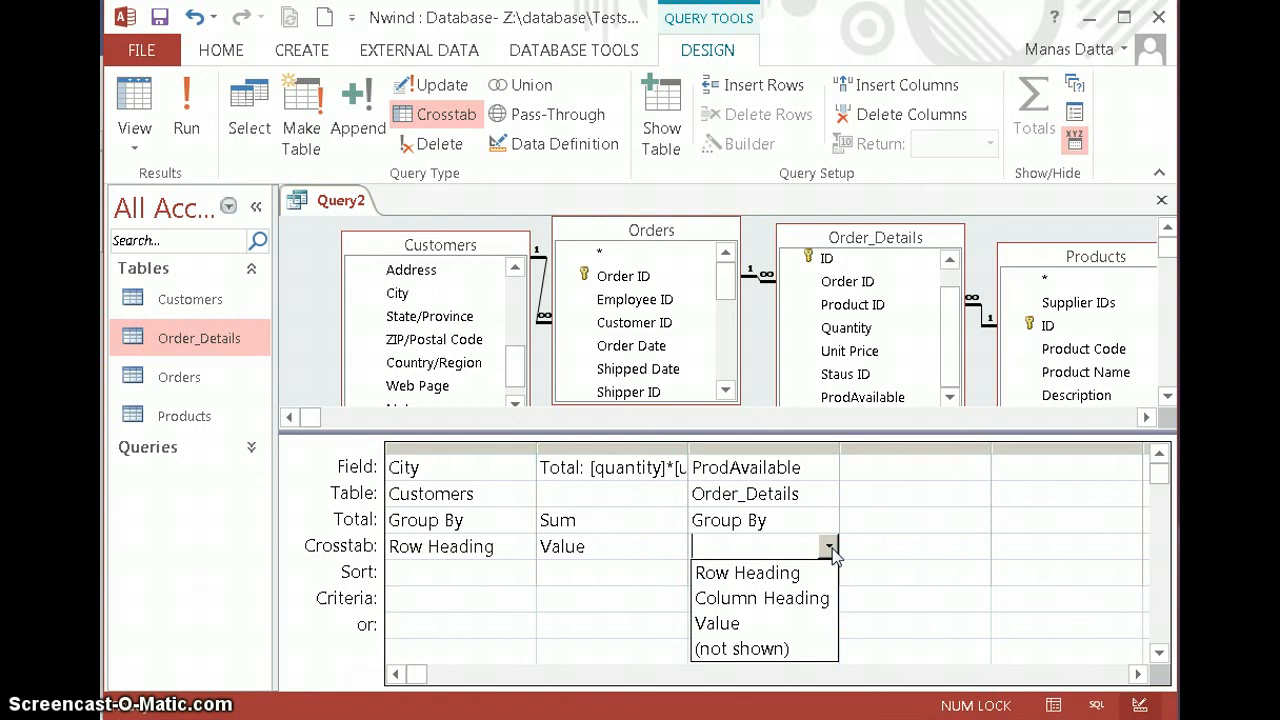
pyautogui.click(779, 598)
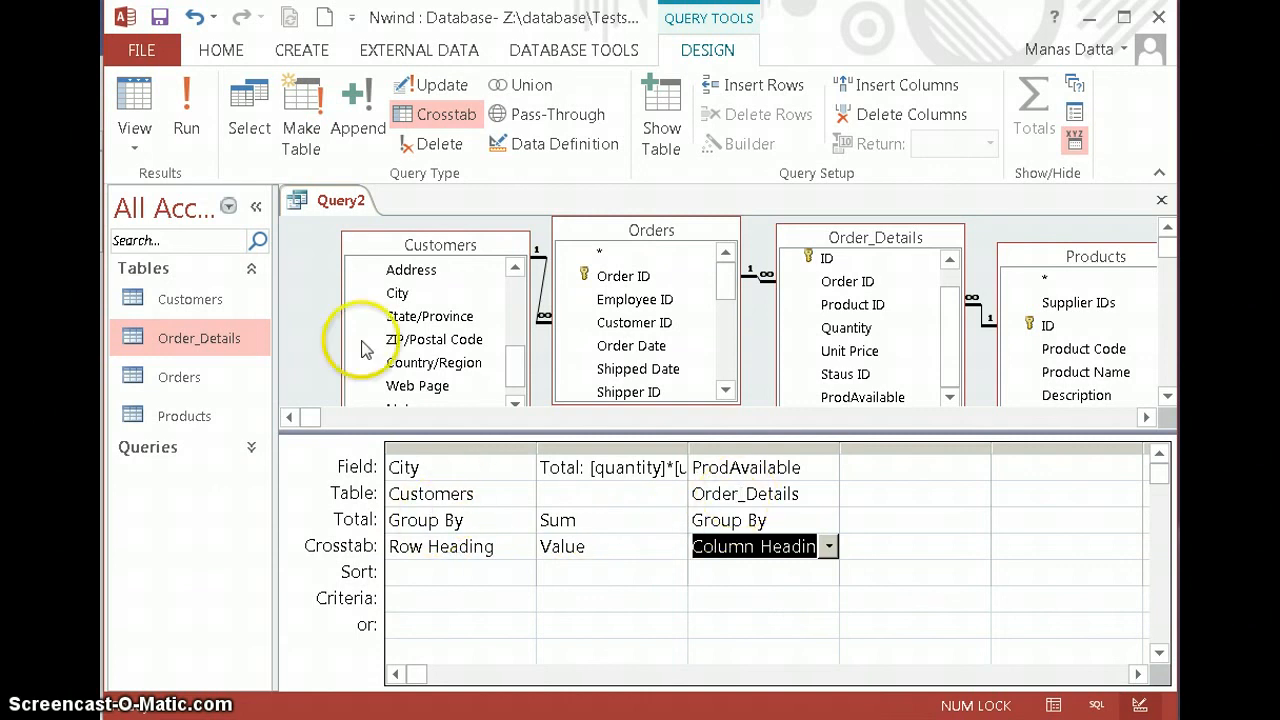
# Examine the crosstab's results and column headings in Datasheet View and return to Design View
pyautogui.rightClick(340, 200)
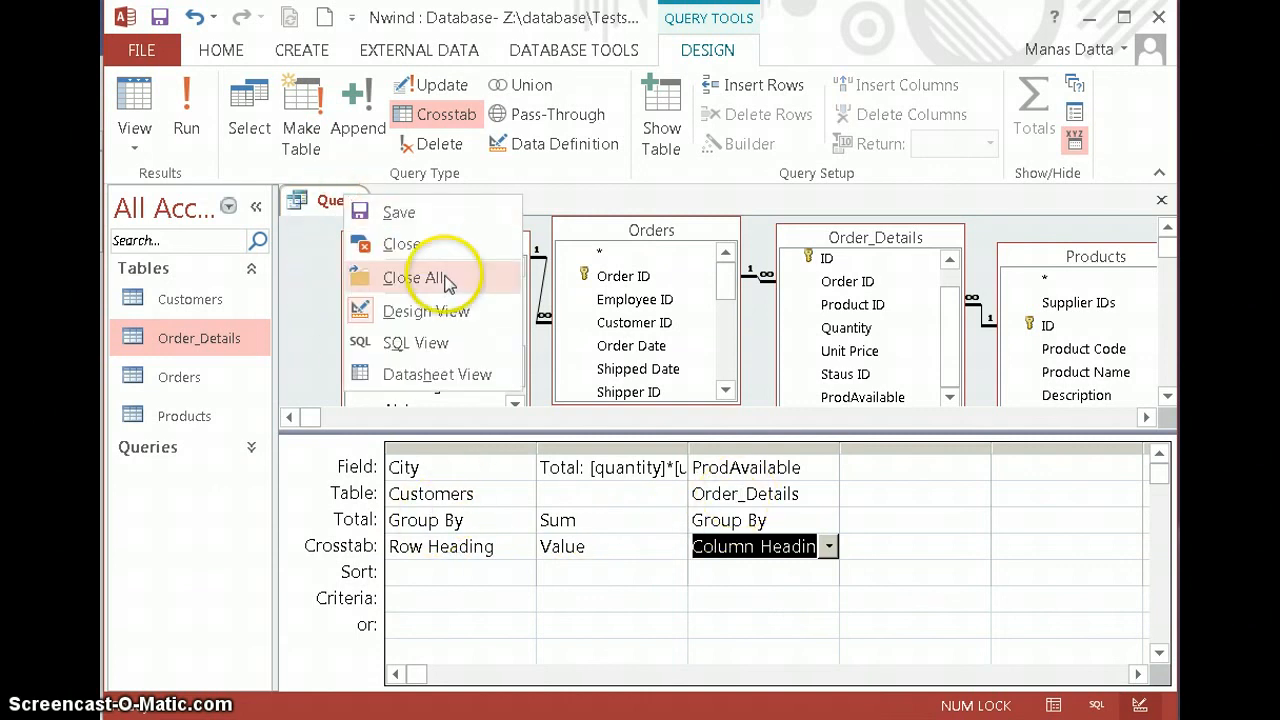
pyautogui.click(392, 378)
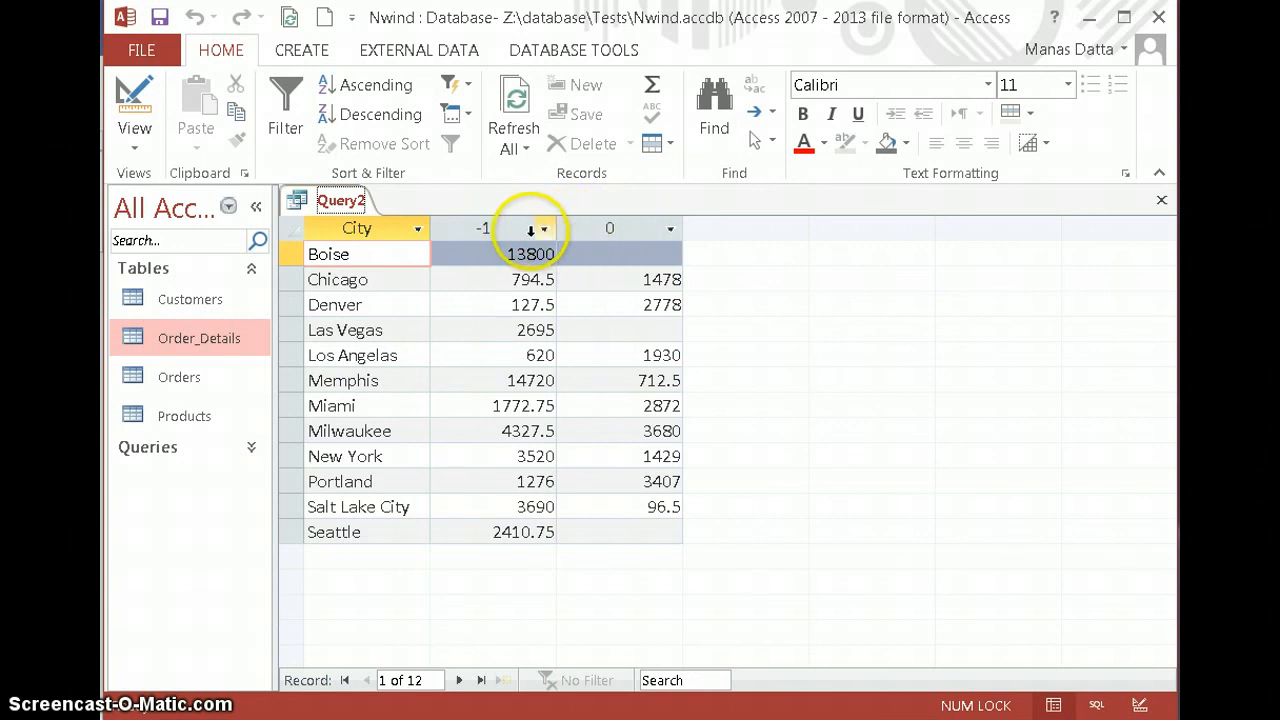
pyautogui.rightClick(340, 201)
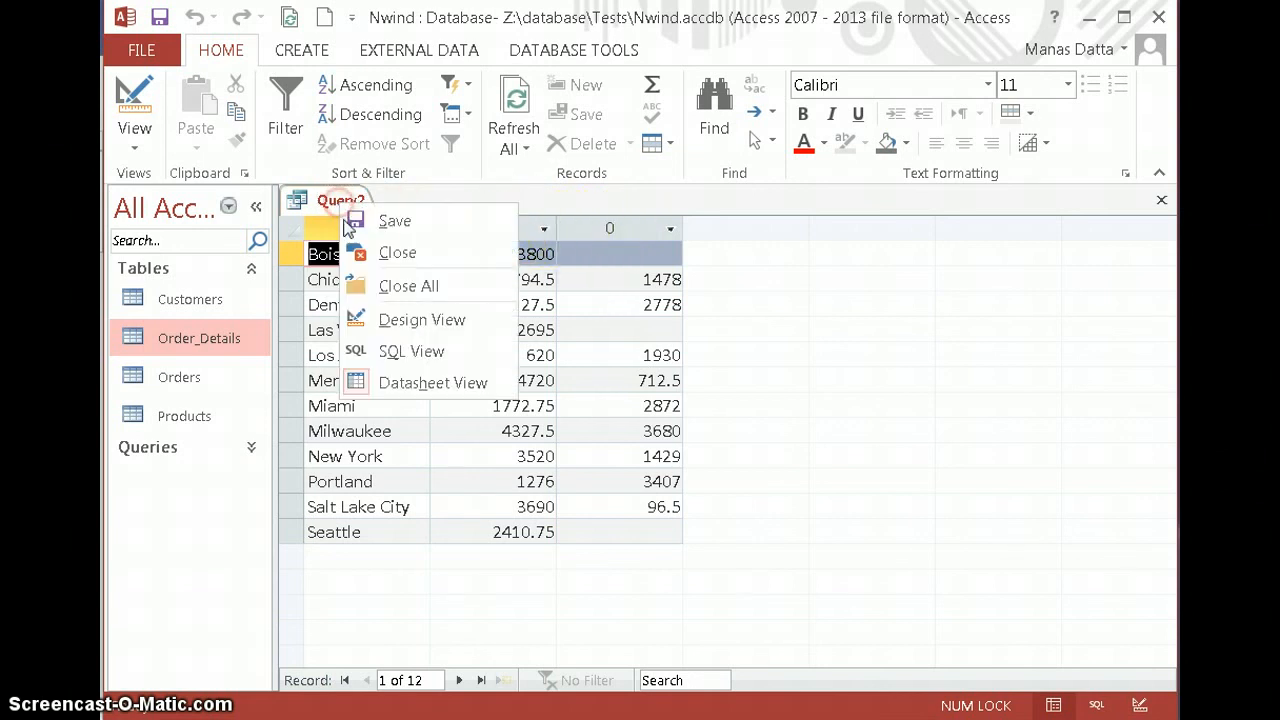
pyautogui.click(400, 320)
# Replace the ProdAvailable column heading field with the expression iif([ProdAvailable], "Available", "Unavailbale"), using the Zoom box
pyautogui.click(730, 467)
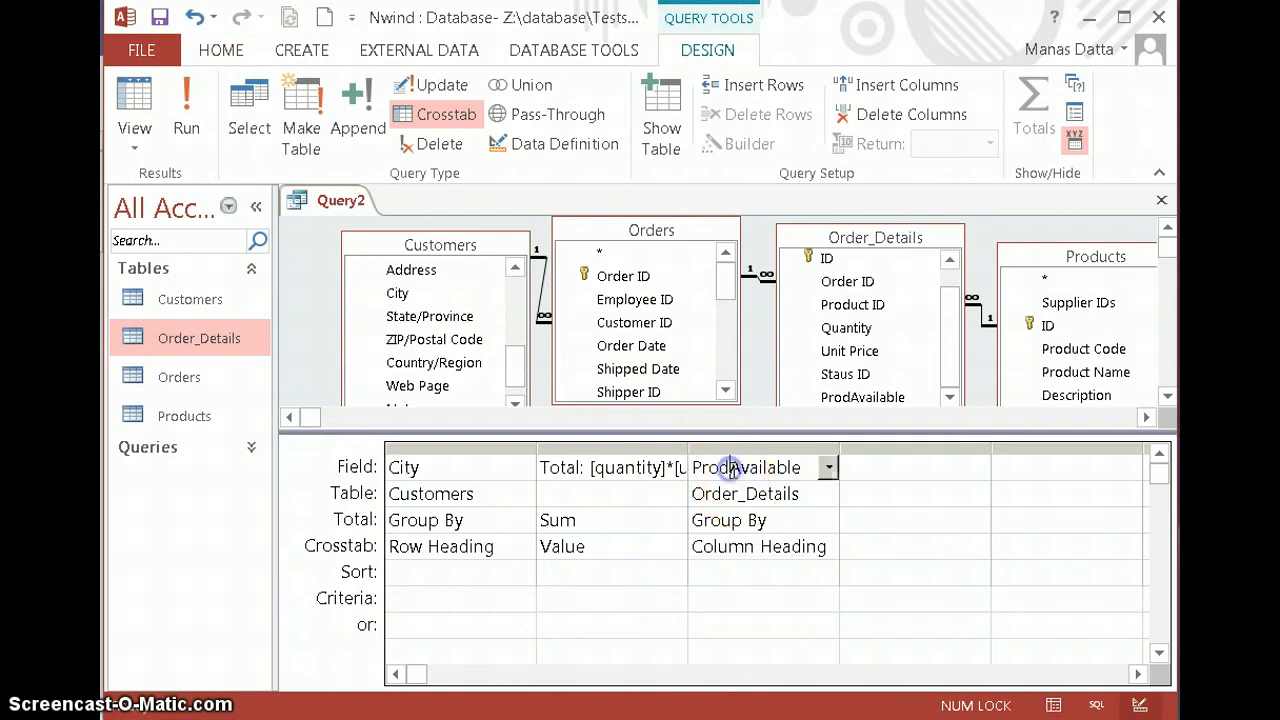
pyautogui.click(829, 467)
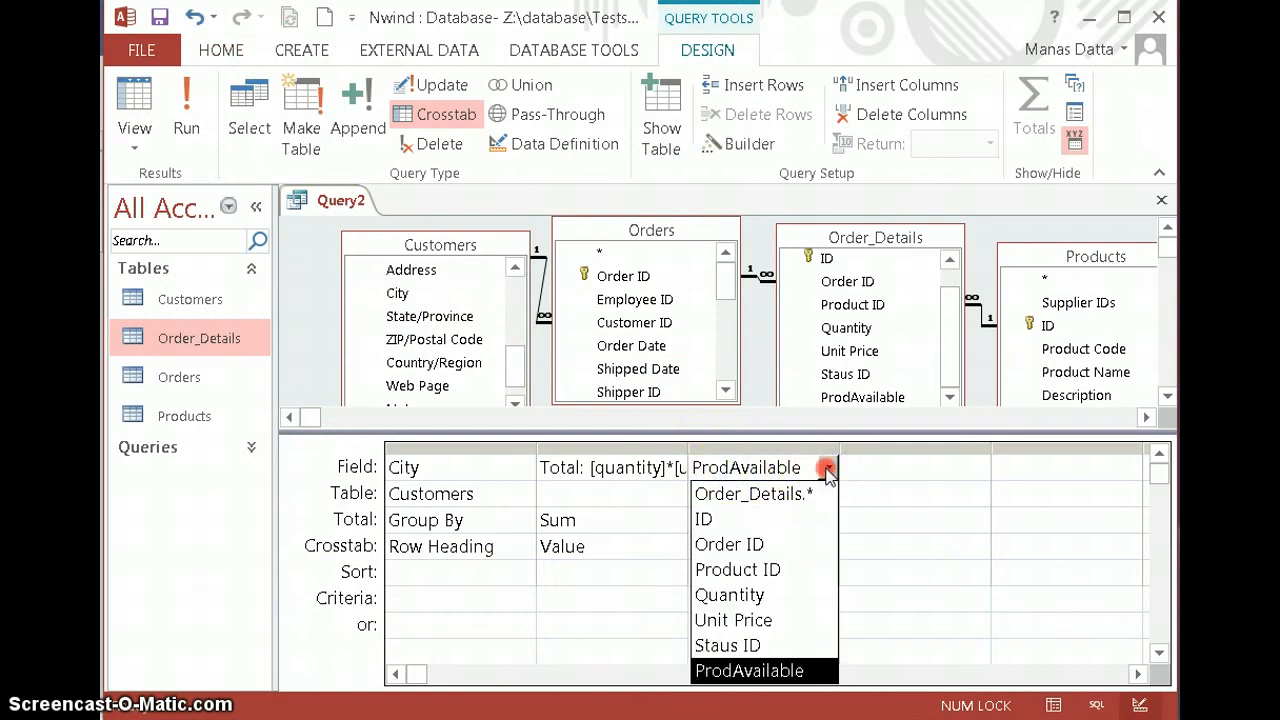
pyautogui.rightClick(831, 472)
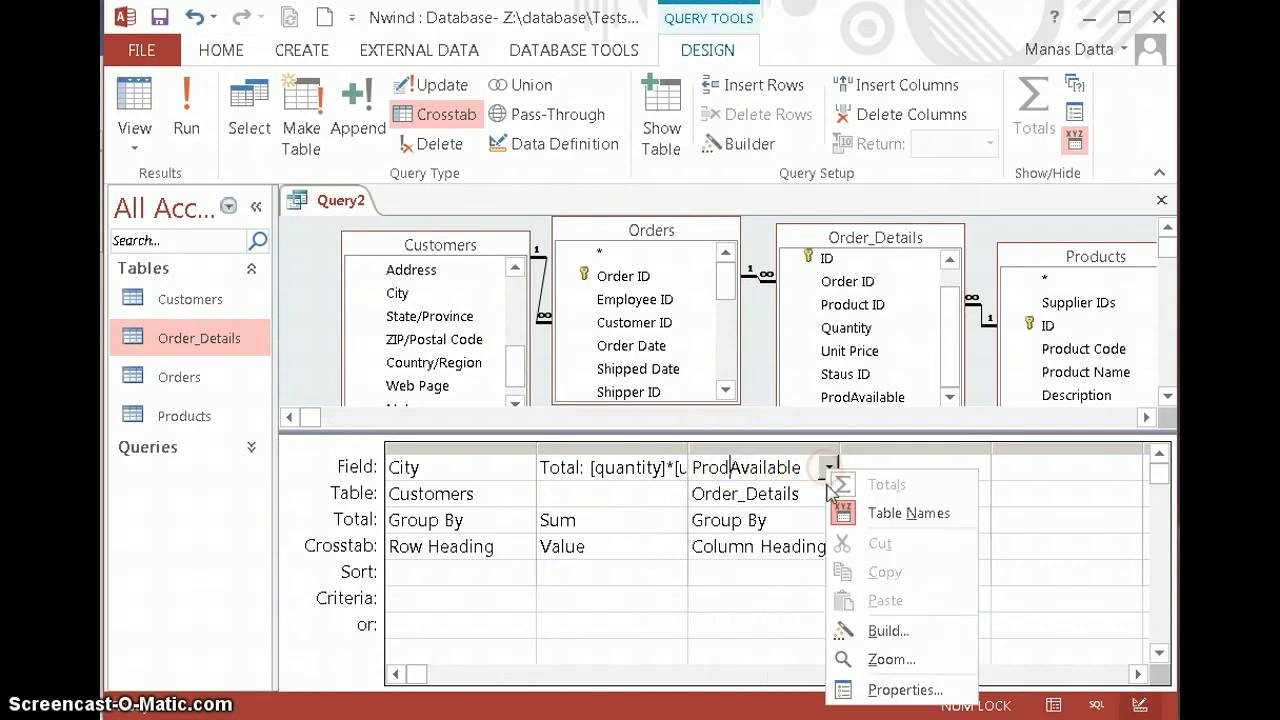
pyautogui.click(868, 659)
pyautogui.press('Delete')
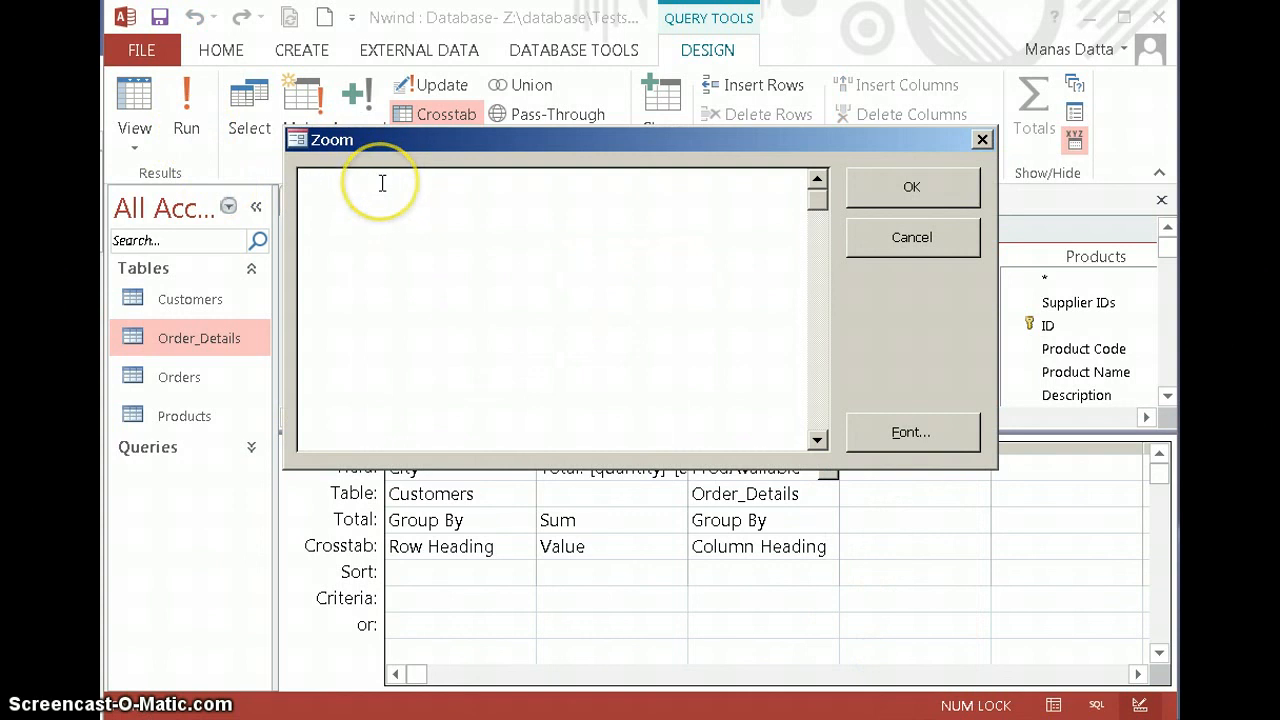
pyautogui.write('iif([Prod')
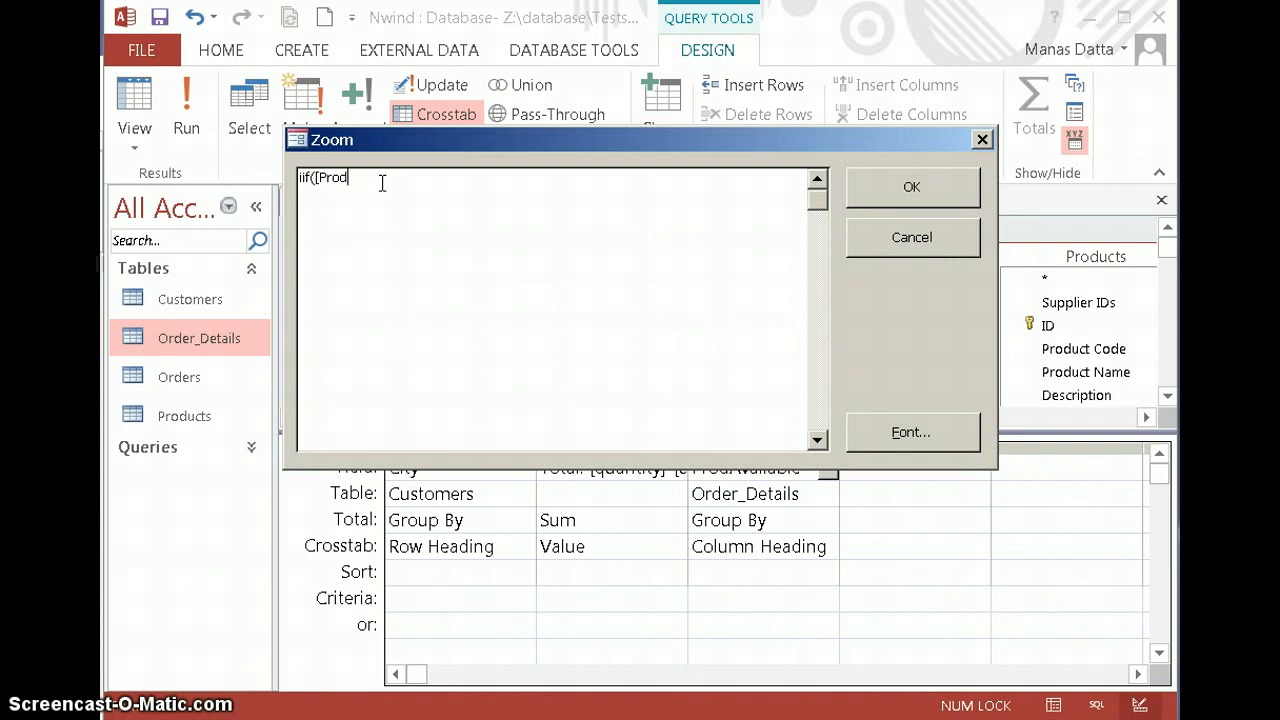
pyautogui.write('Availa')
pyautogui.moveTo(509, 138); pyautogui.dragTo(355, 152)
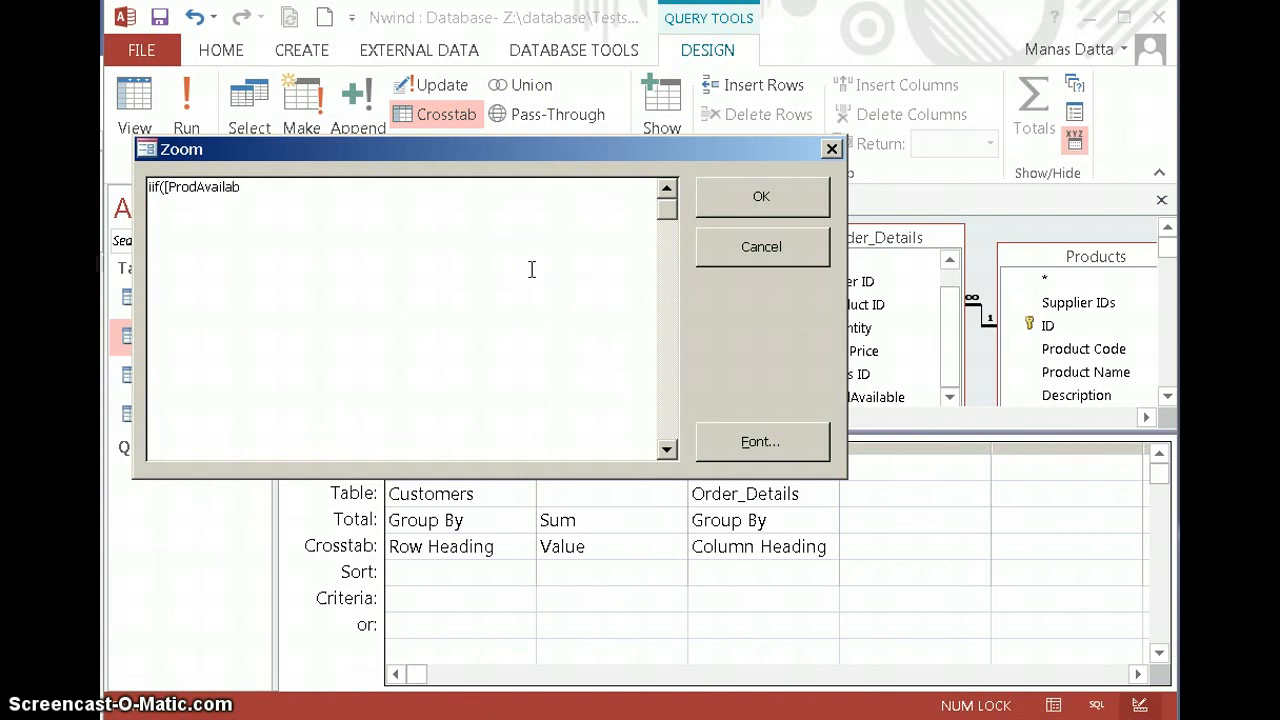
pyautogui.write('le], "Available", "Unava')
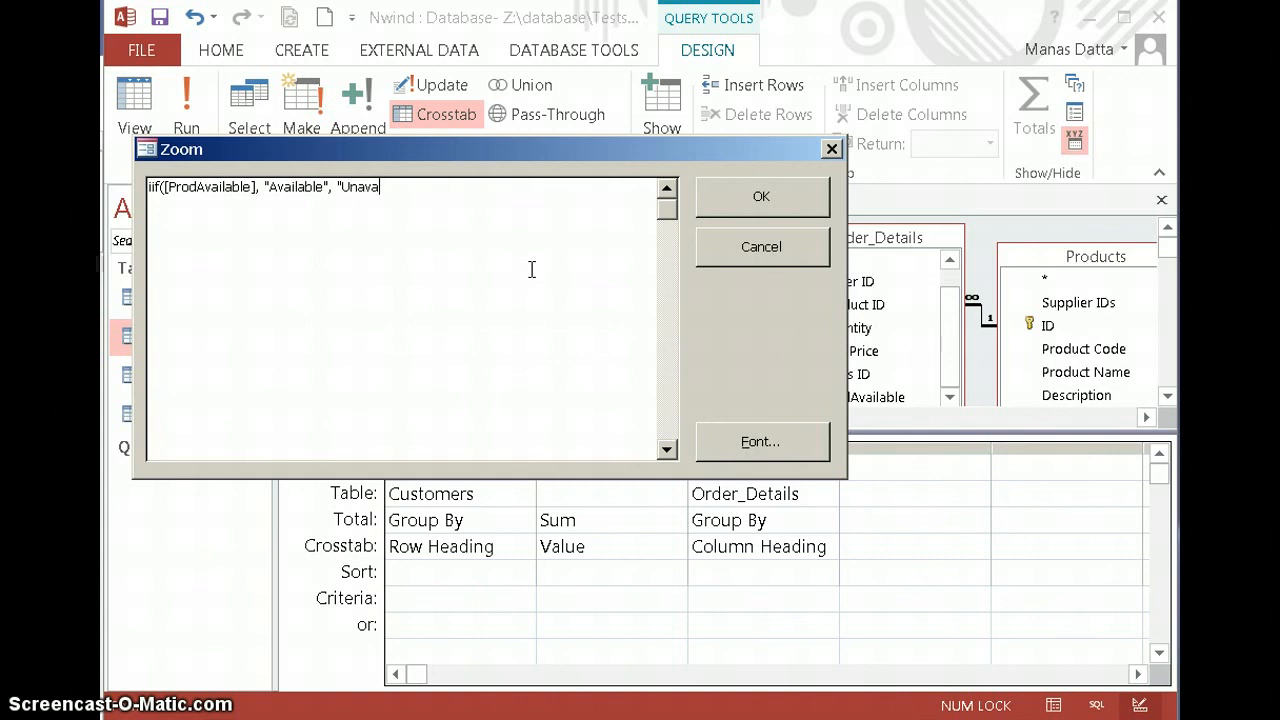
pyautogui.write('ilbale')
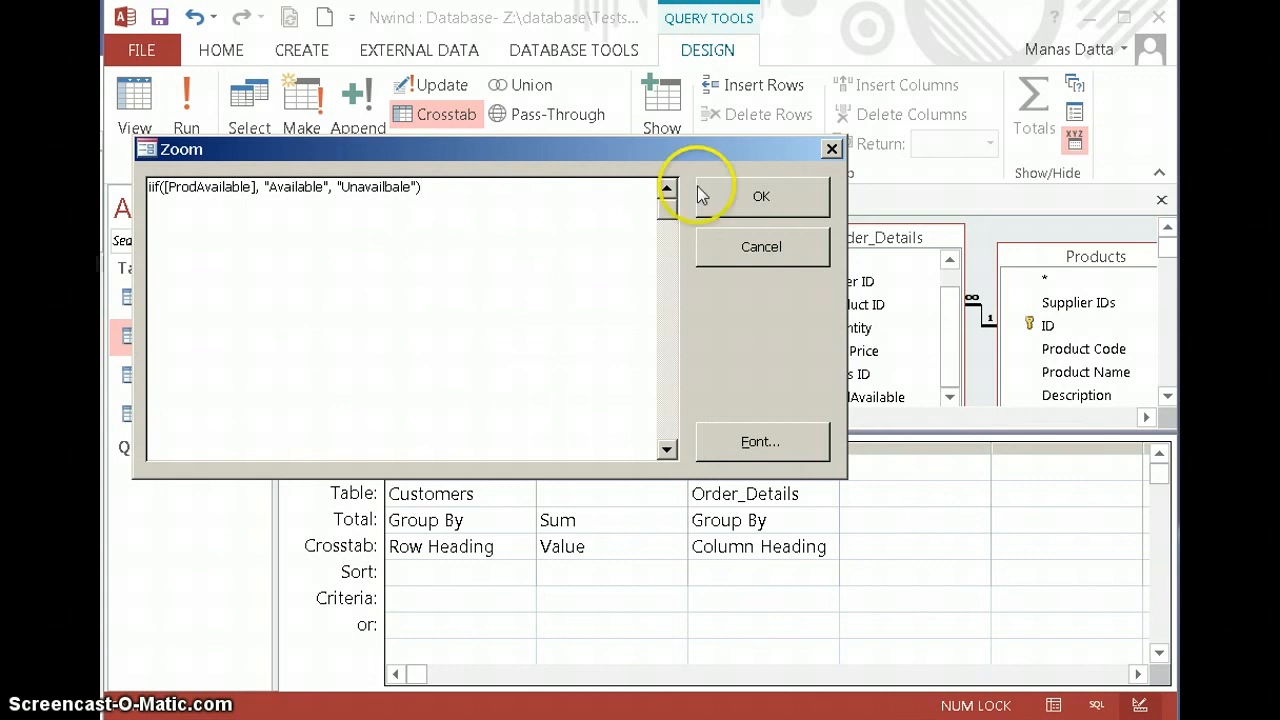
pyautogui.click(751, 195)
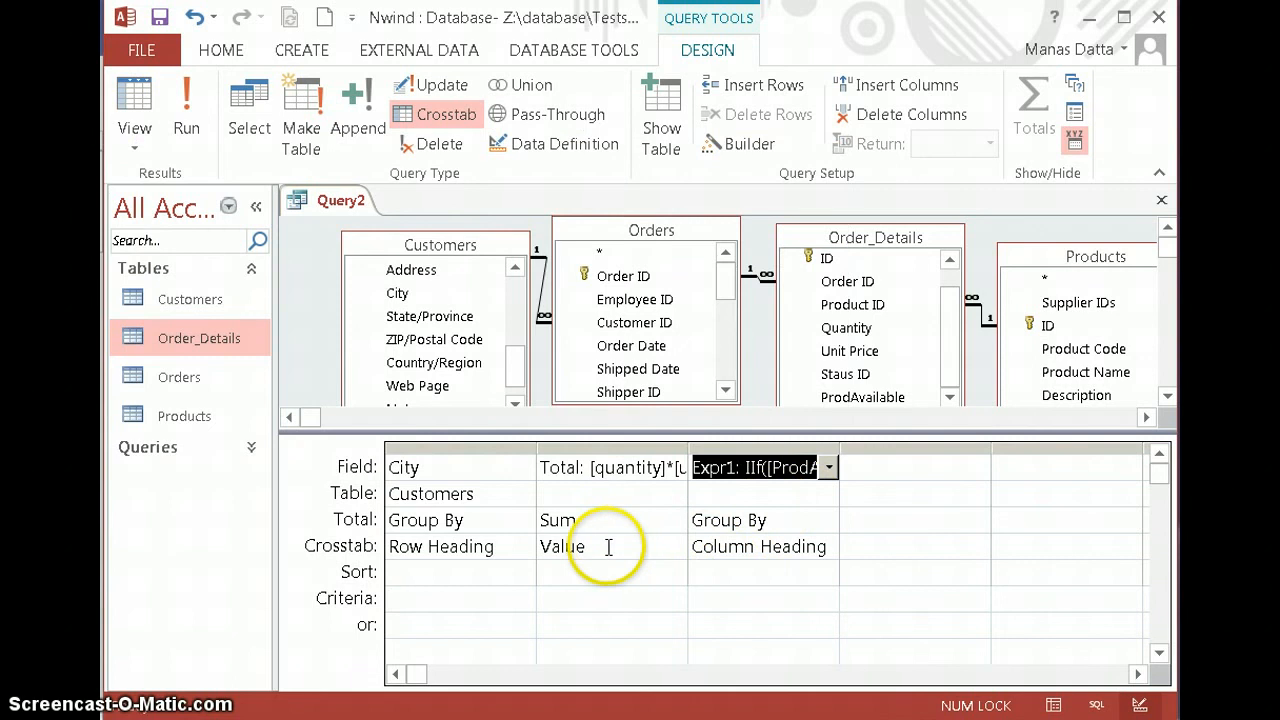
# Show the crosstab in Datasheet View and save the query as qryCityCustomerProdAvailableandNotavilable
pyautogui.rightClick(336, 200)
pyautogui.click(400, 376)
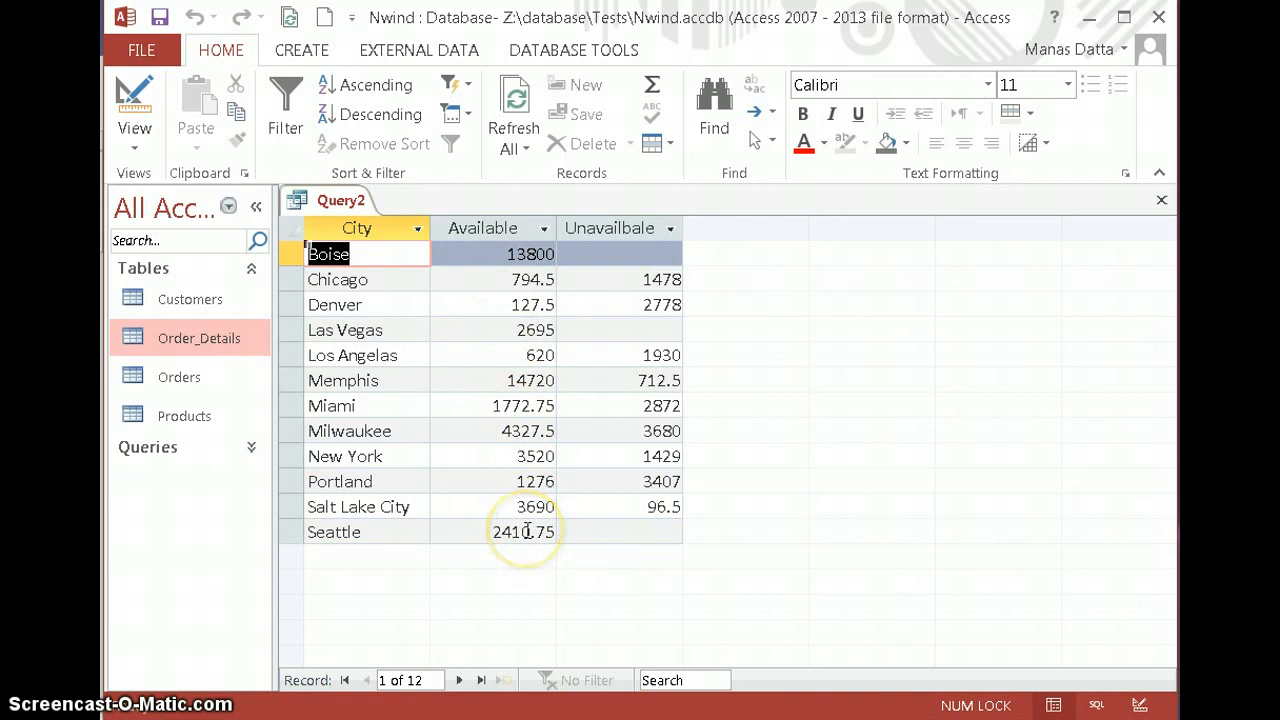
pyautogui.rightClick(348, 202)
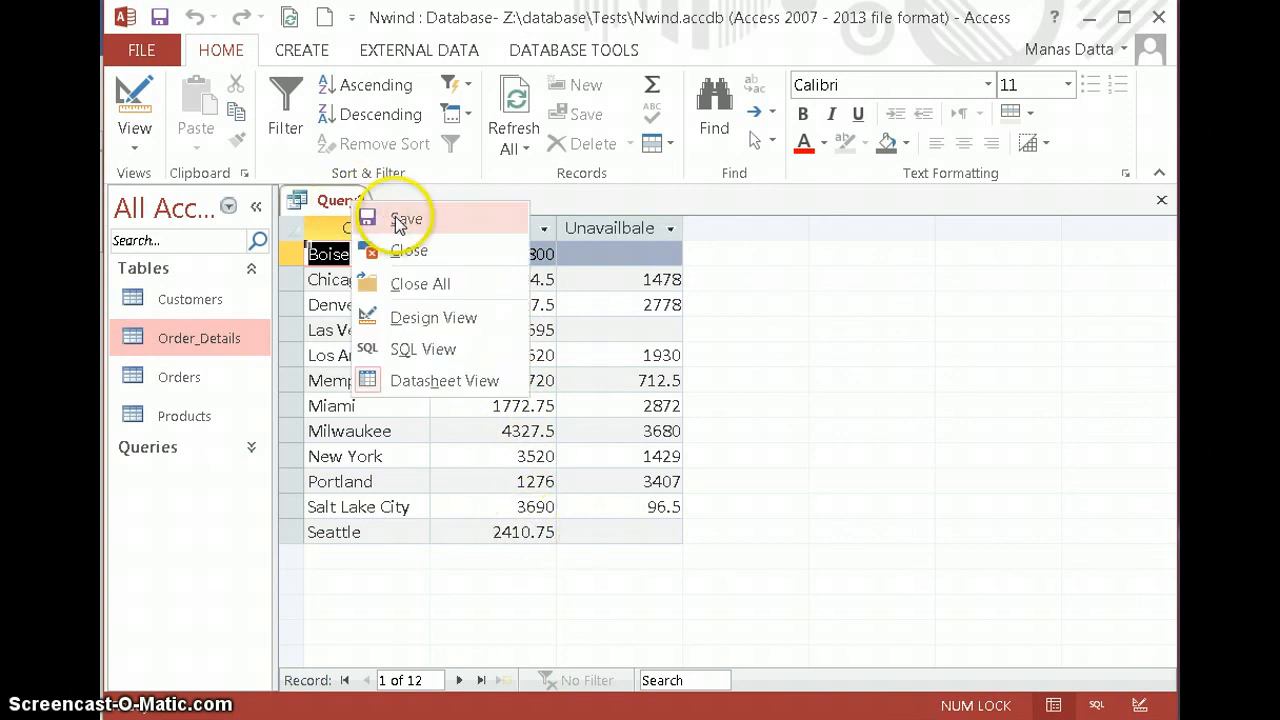
pyautogui.click(390, 219)
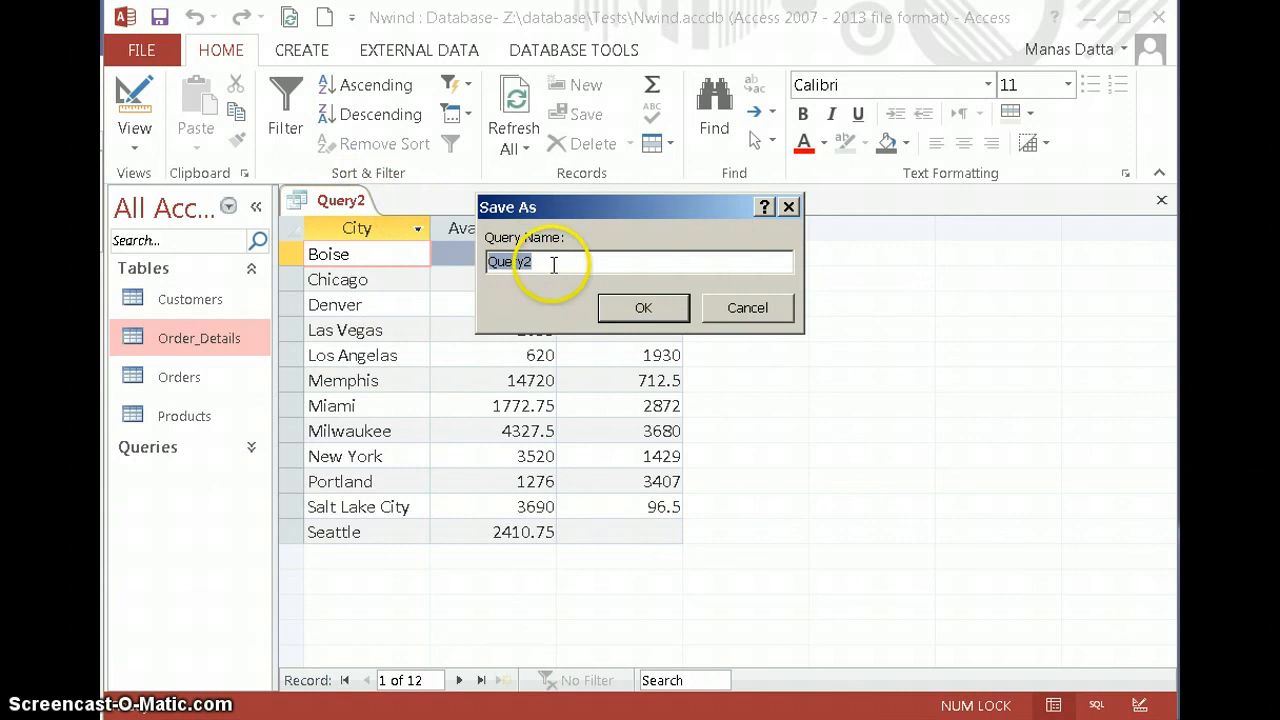
pyautogui.write('qry')
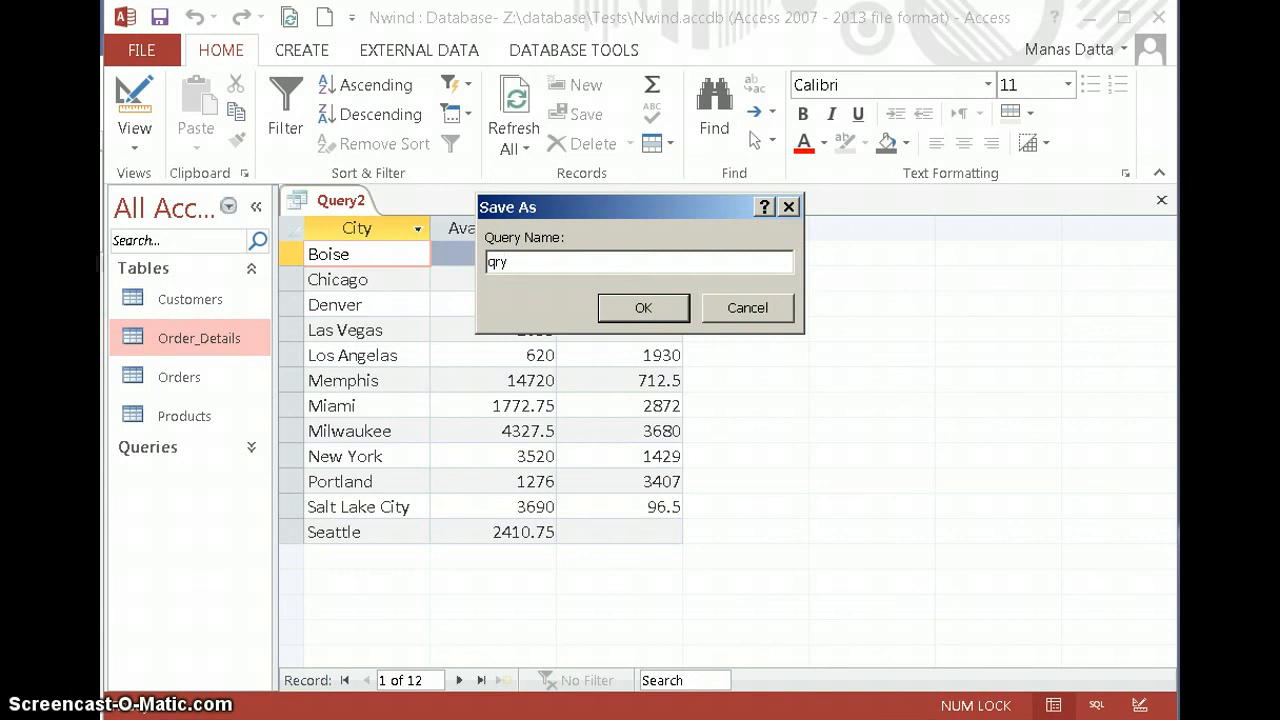
pyautogui.write('CityCustomerProdAv')
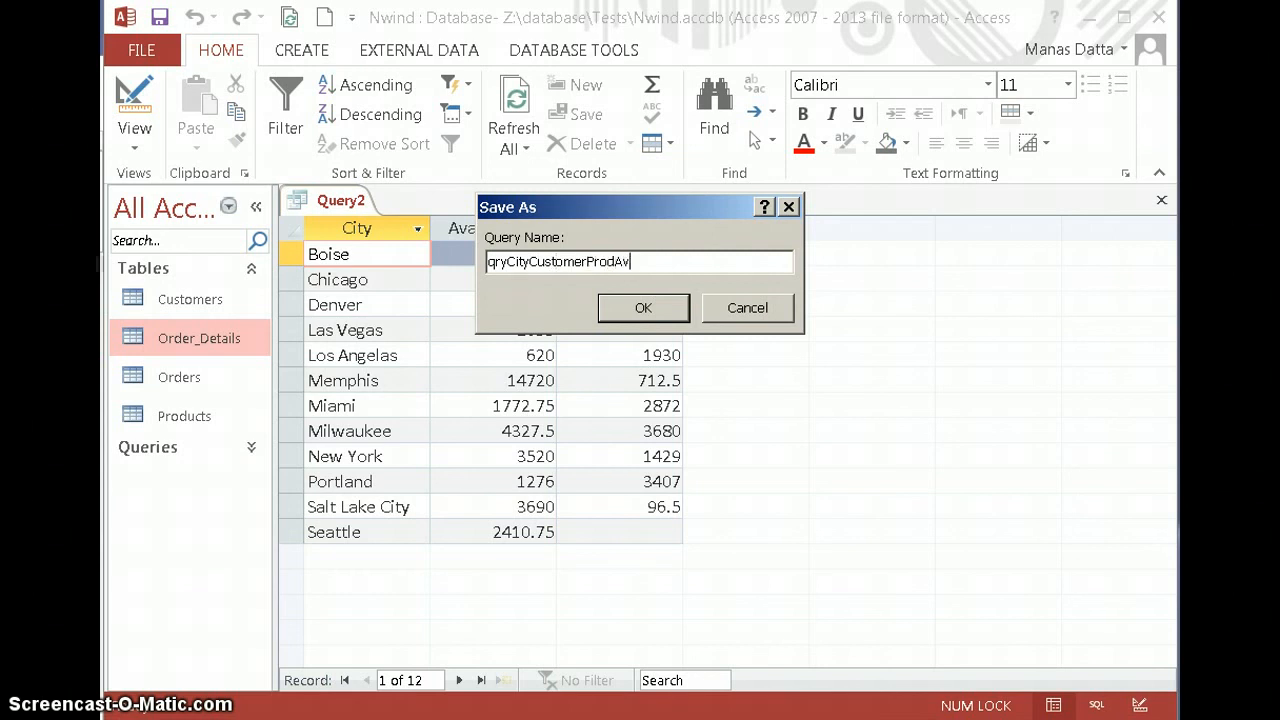
pyautogui.write('ailablean dNotAvilable')
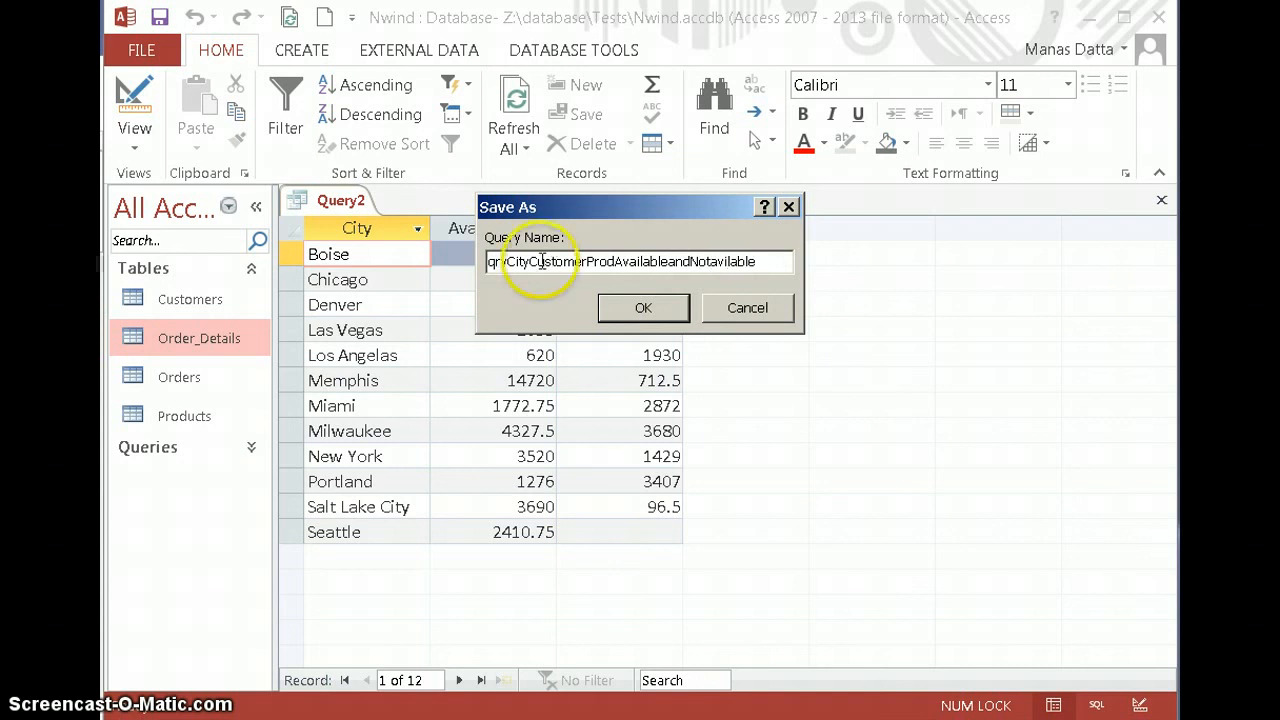
pyautogui.click(643, 308)
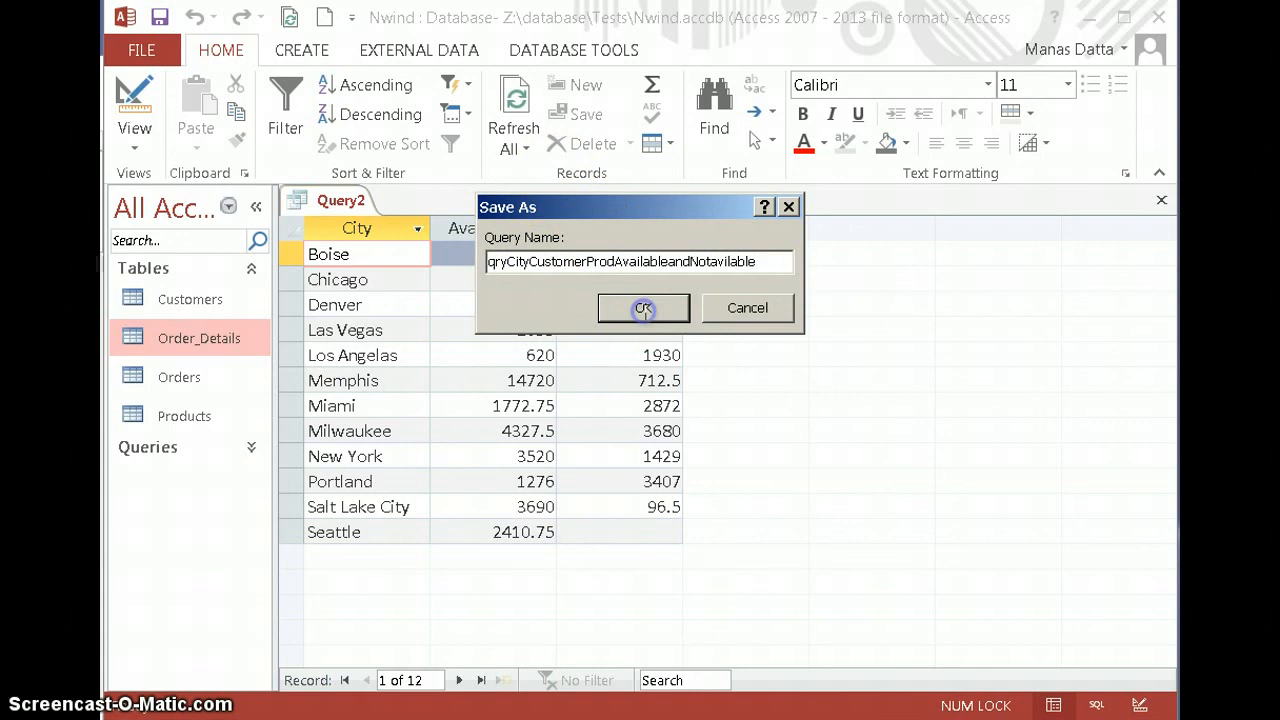